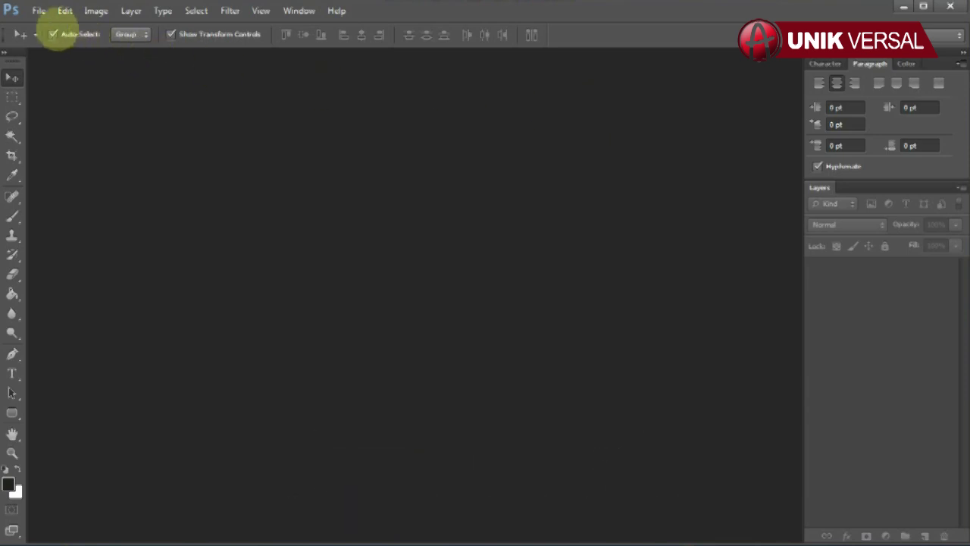
# Open the GOLD GD 03 COVER and GOLD GD 03 ISI templates together
pyautogui.click(38, 11)
pyautogui.click(53, 41)
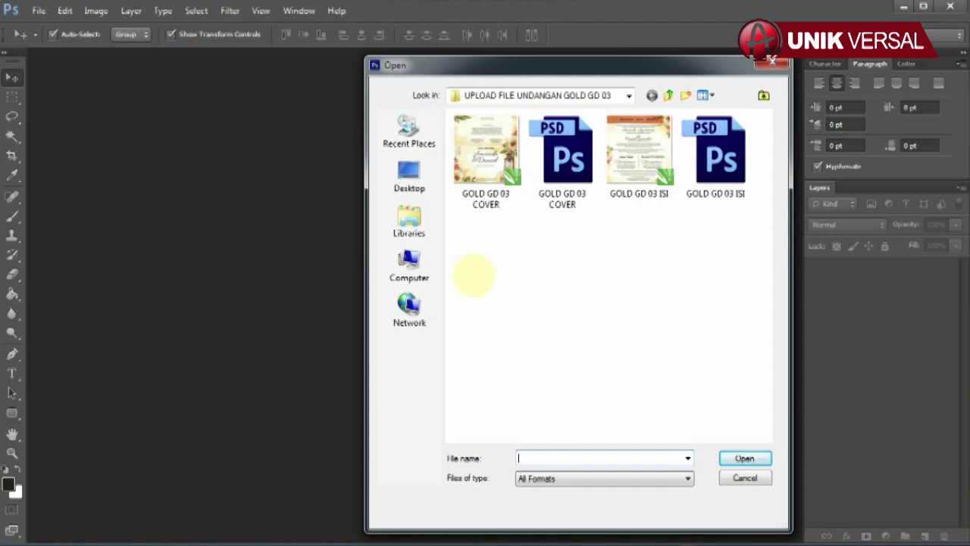
pyautogui.click(562, 156)
pyautogui.keyDown('ctrl'); pyautogui.click(715, 156); pyautogui.keyUp('ctrl')
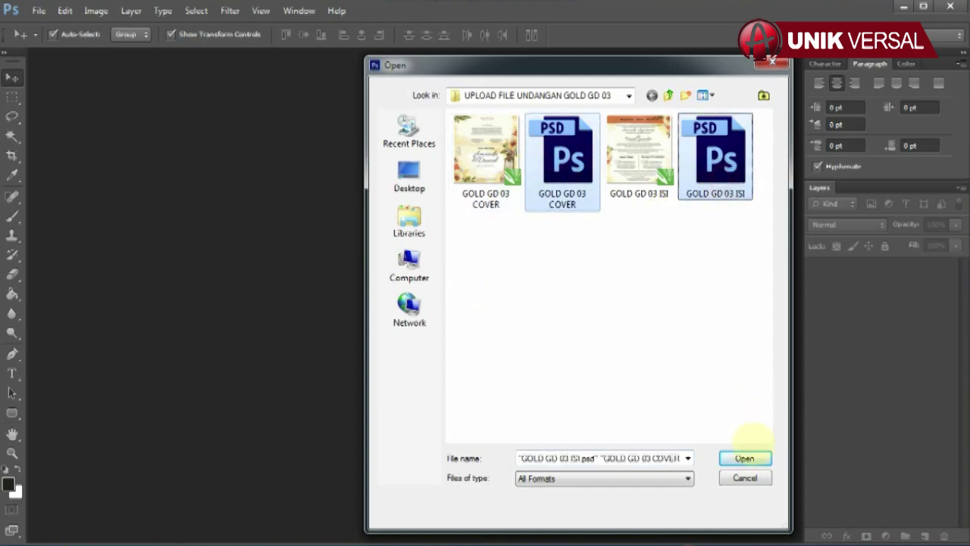
pyautogui.click(744, 458)
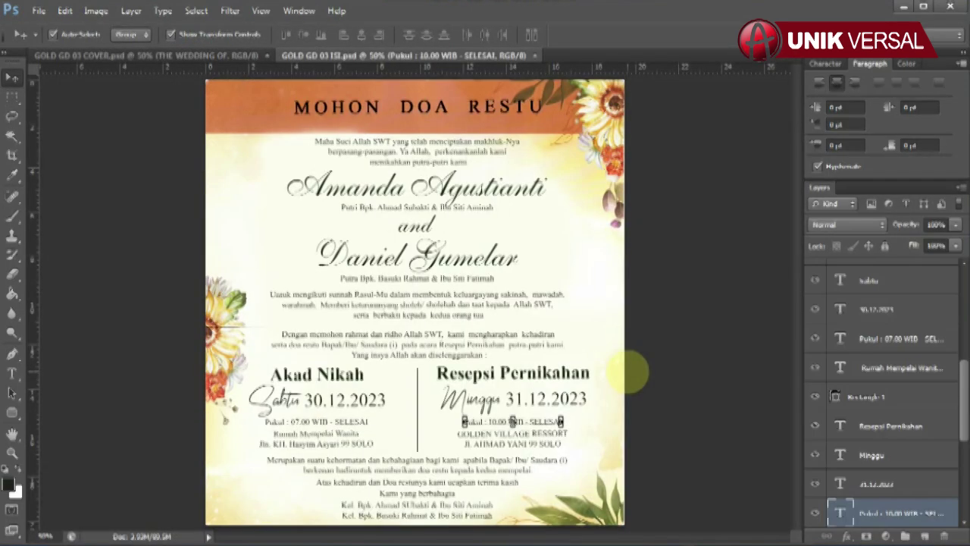
# Float the cover document into its own window and review its Image Size settings
pyautogui.click(148, 57)
pyautogui.moveTo(148, 58); pyautogui.dragTo(239, 76)
pyautogui.rightClick(240, 76)
pyautogui.click(284, 106)
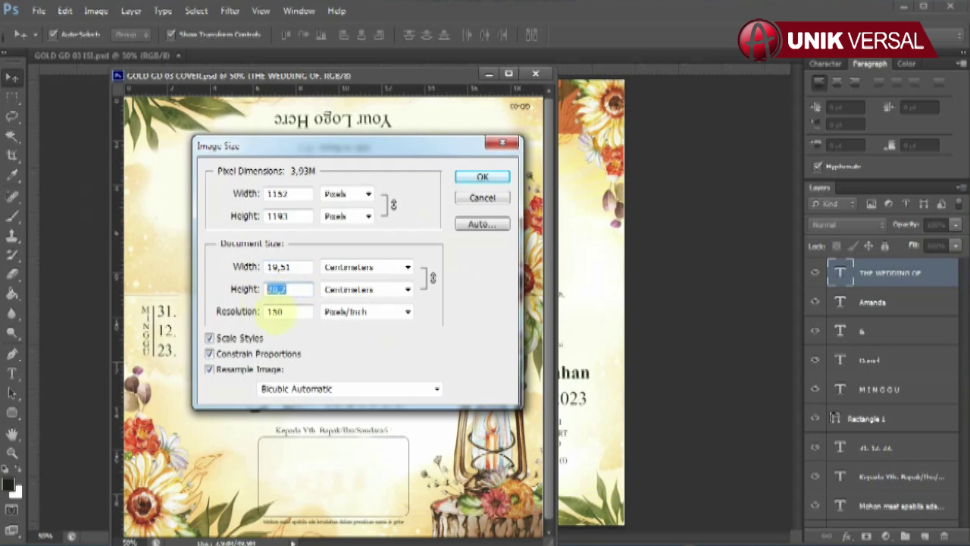
pyautogui.doubleClick(289, 289)
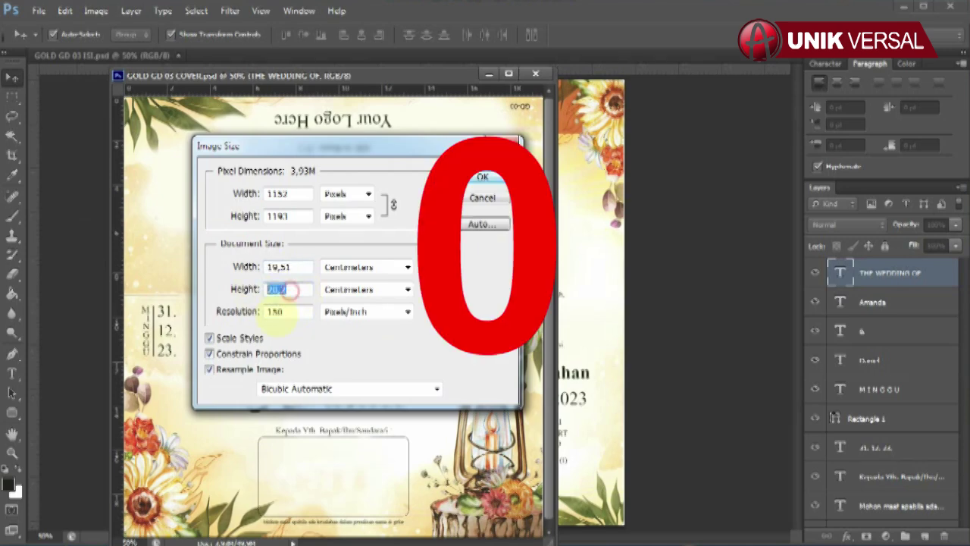
pyautogui.click(483, 177)
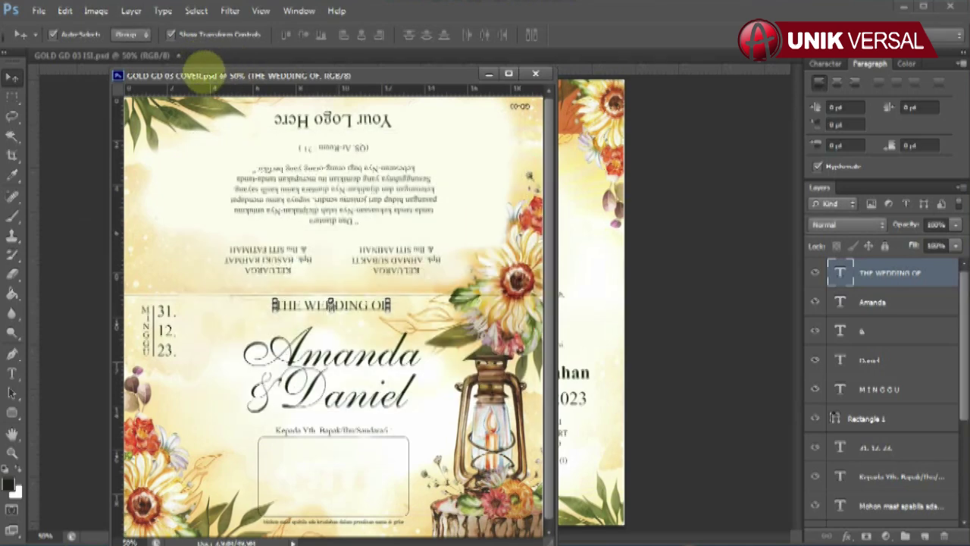
pyautogui.moveTo(211, 79); pyautogui.dragTo(241, 47)
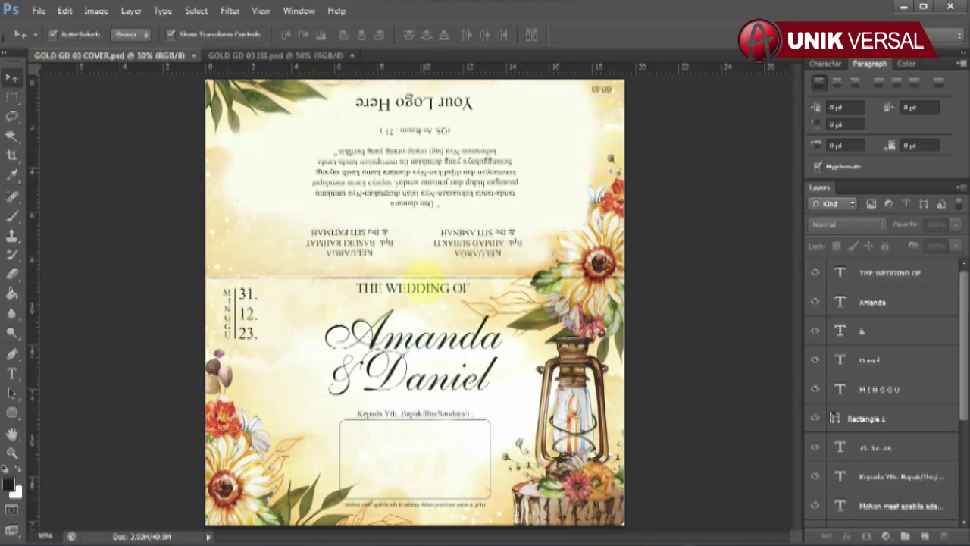
# Recheck the bride's name on the cover and retype the groom's name as 'Daniel'
pyautogui.click(906, 305)
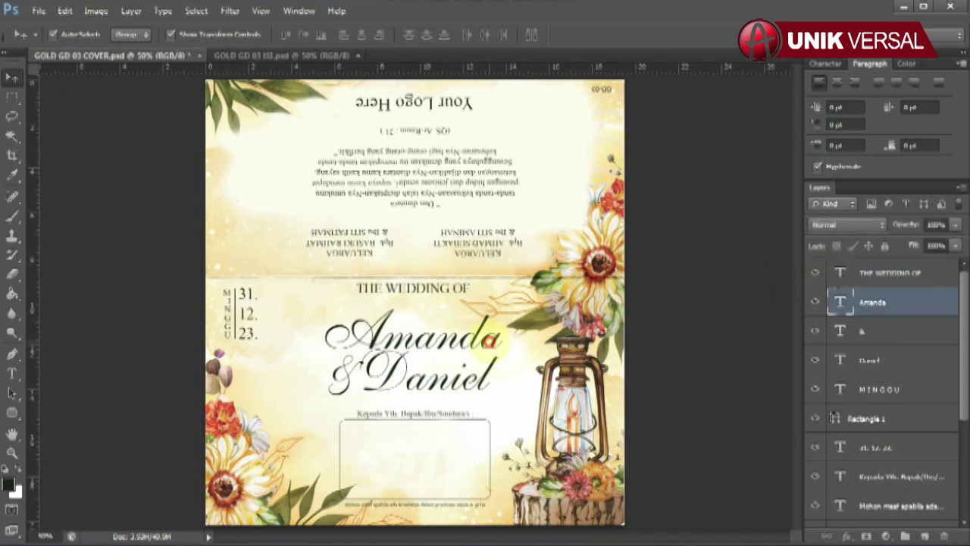
pyautogui.click(11, 373)
pyautogui.doubleClick(449, 333)
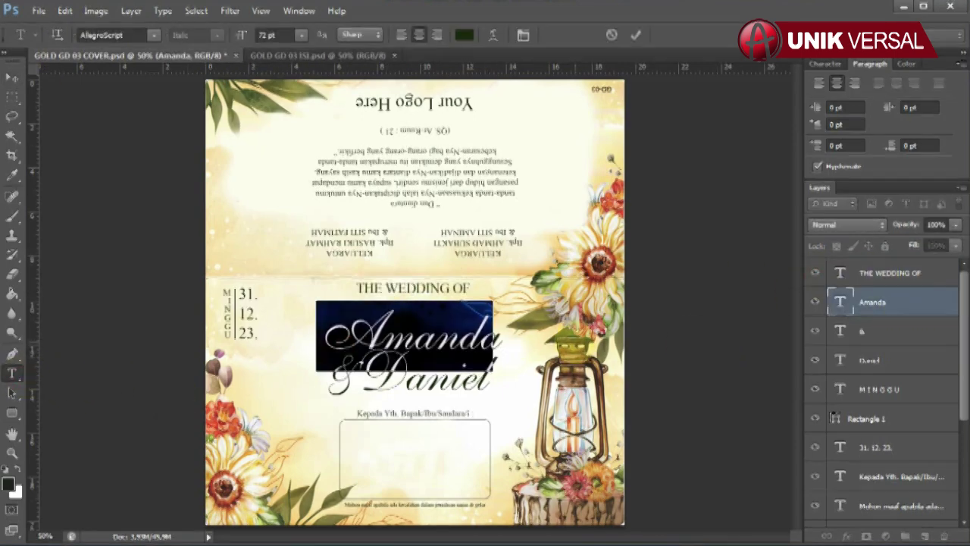
pyautogui.click(449, 333)
pyautogui.click(11, 77)
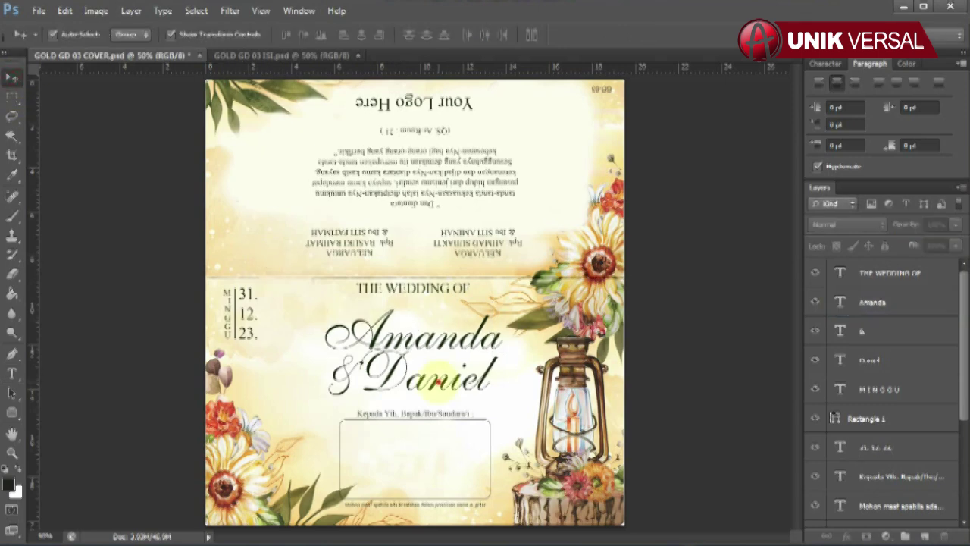
pyautogui.click(882, 362)
pyautogui.click(12, 373)
pyautogui.doubleClick(371, 383)
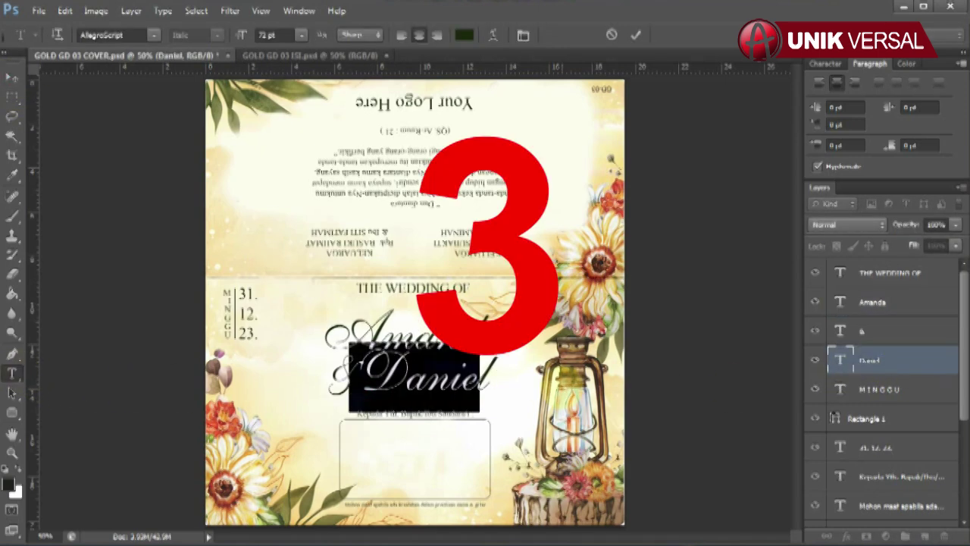
pyautogui.write('Daniel')
pyautogui.click(11, 77)
# Recheck the vertical MINGGU text and change the date to read 31. 12. 24
pyautogui.click(878, 389)
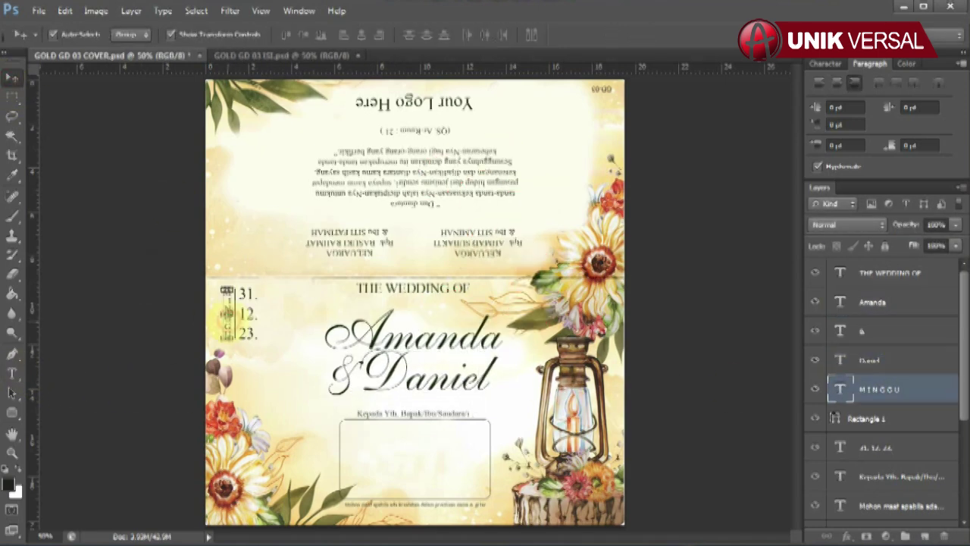
pyautogui.click(11, 372)
pyautogui.doubleClick(228, 334)
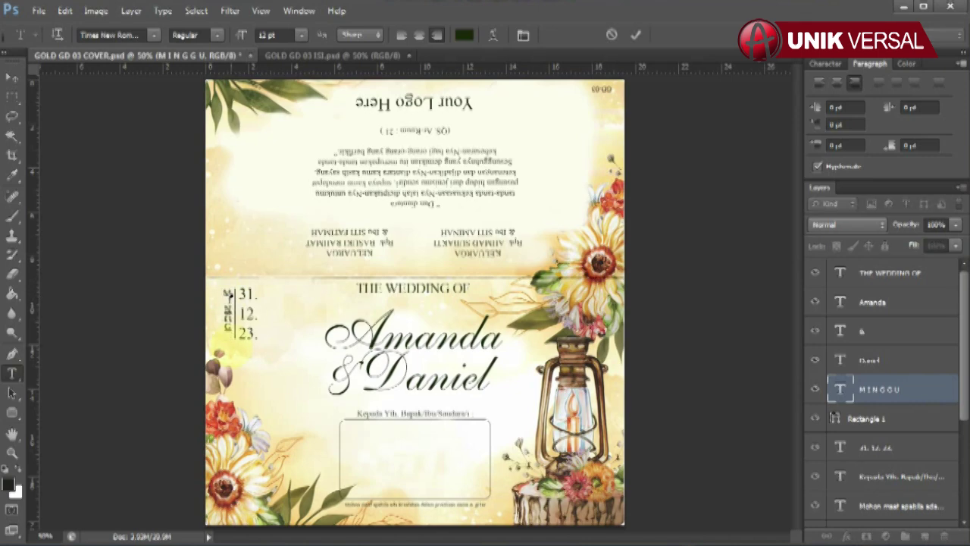
pyautogui.click(11, 77)
pyautogui.click(247, 313)
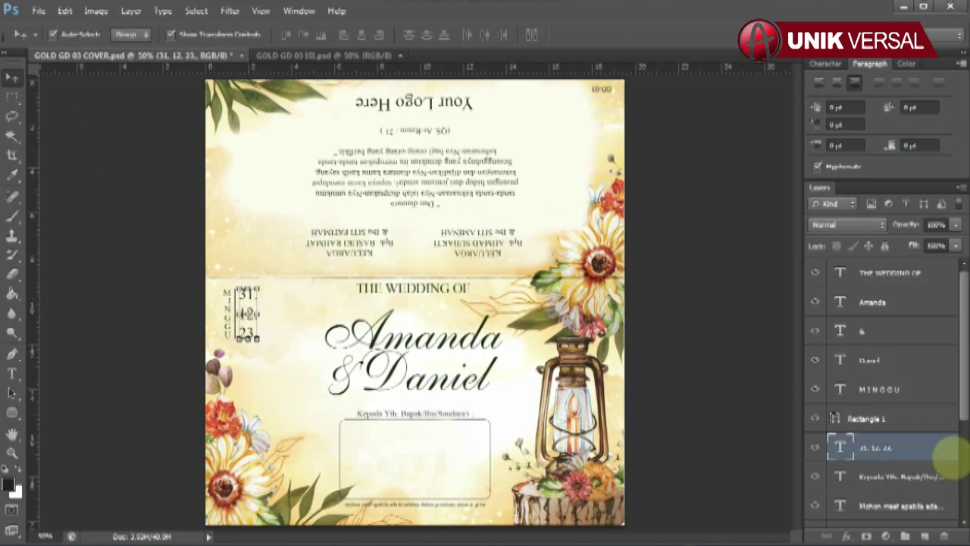
pyautogui.click(12, 373)
pyautogui.moveTo(239, 289); pyautogui.dragTo(265, 347)
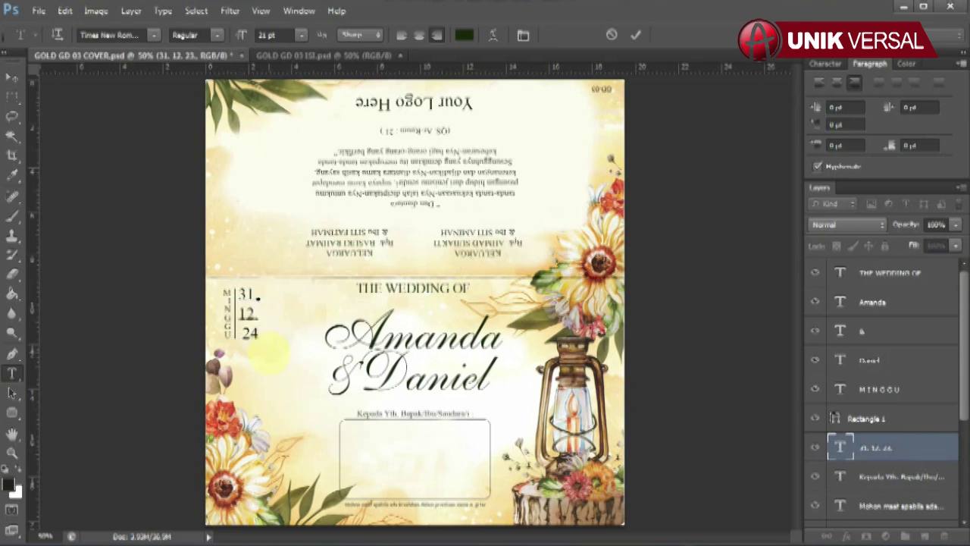
pyautogui.click(11, 77)
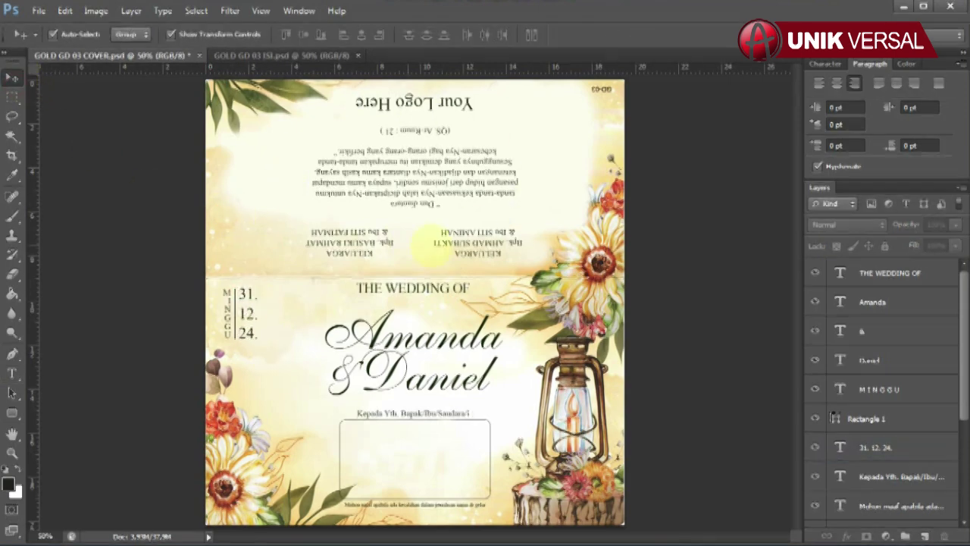
# Rotate the cover canvas 180° via Image Rotation
pyautogui.click(95, 11)
pyautogui.moveTo(121, 147)
pyautogui.click(268, 147)
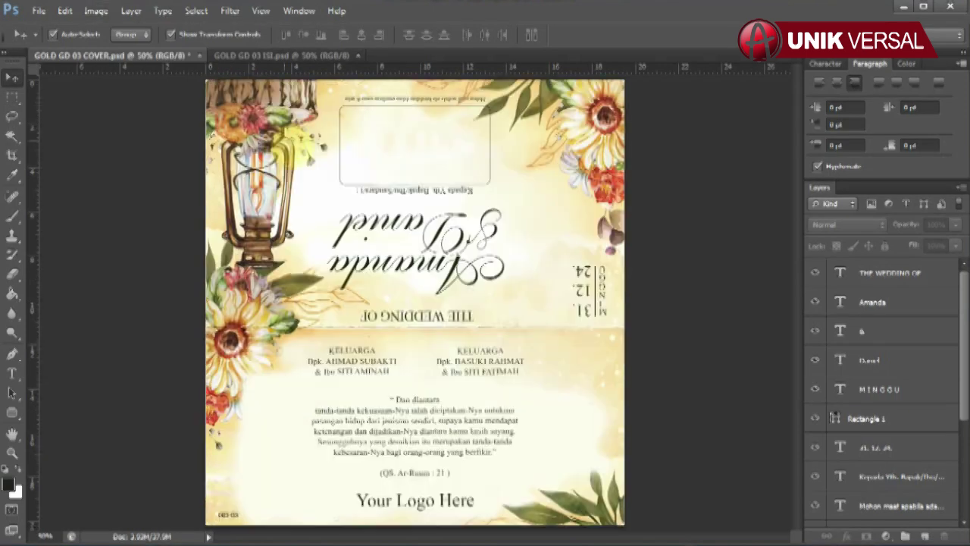
pyautogui.click(368, 361)
pyautogui.scroll(-5, 866, 476)
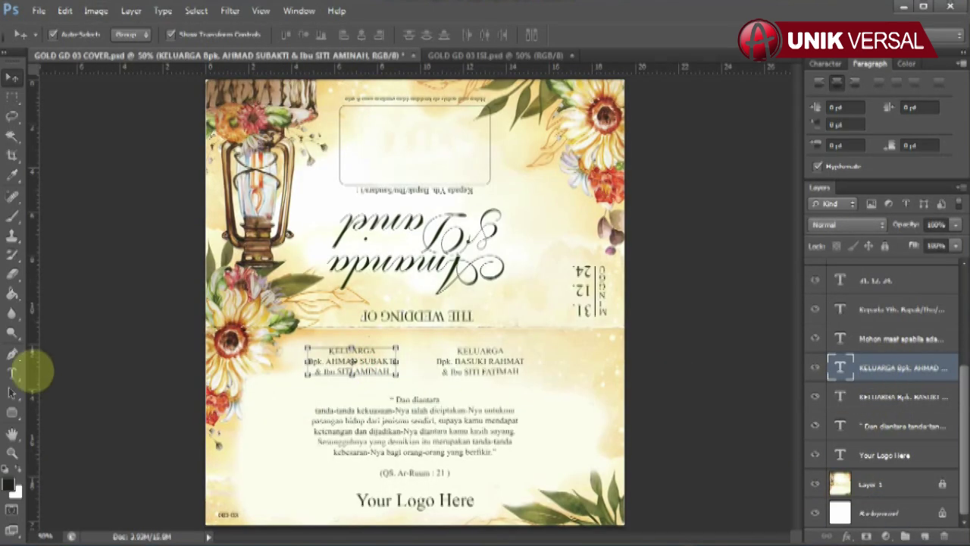
# Retype the parents' names in the left and right KELUARGA blocks ('Ah…', 'Radit…')
pyautogui.click(12, 373)
pyautogui.moveTo(329, 351); pyautogui.dragTo(390, 372)
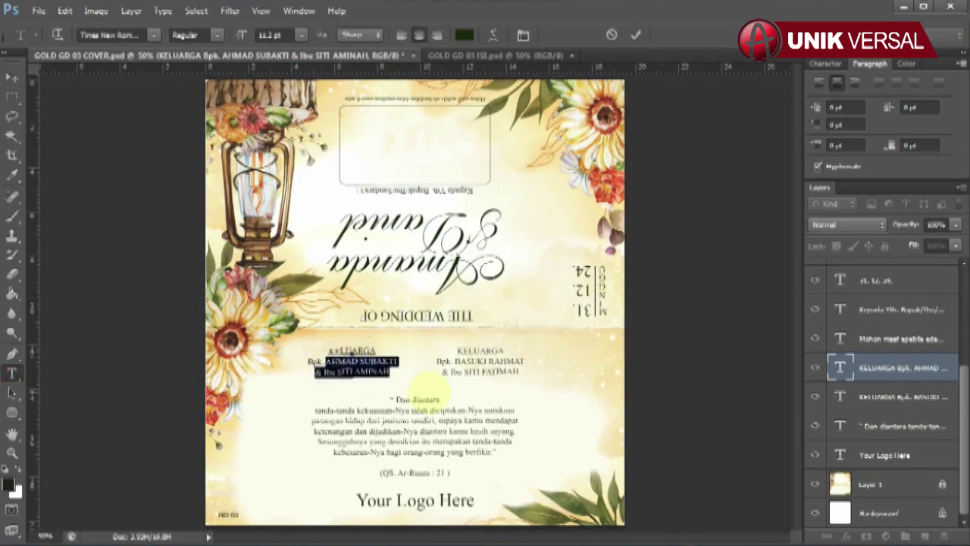
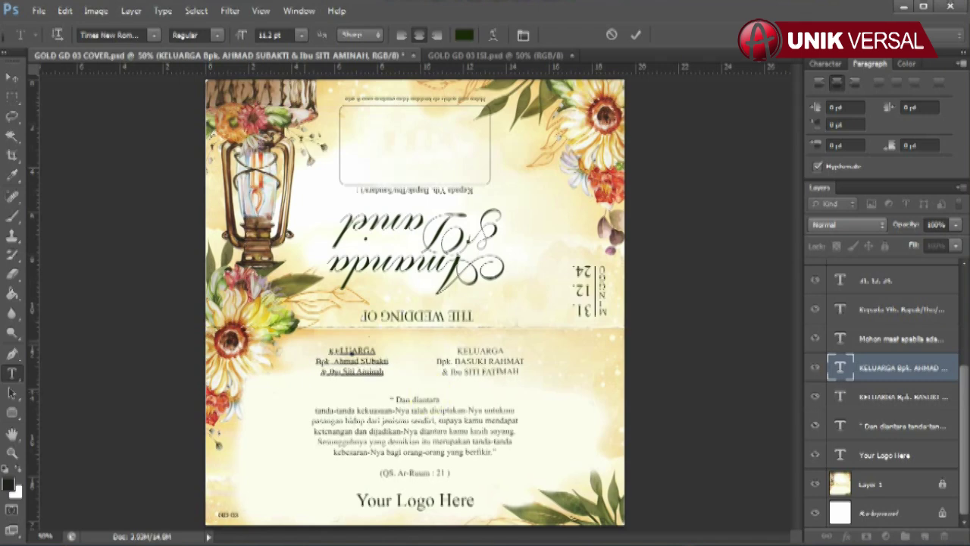
pyautogui.click(12, 79)
pyautogui.click(470, 362)
pyautogui.click(12, 373)
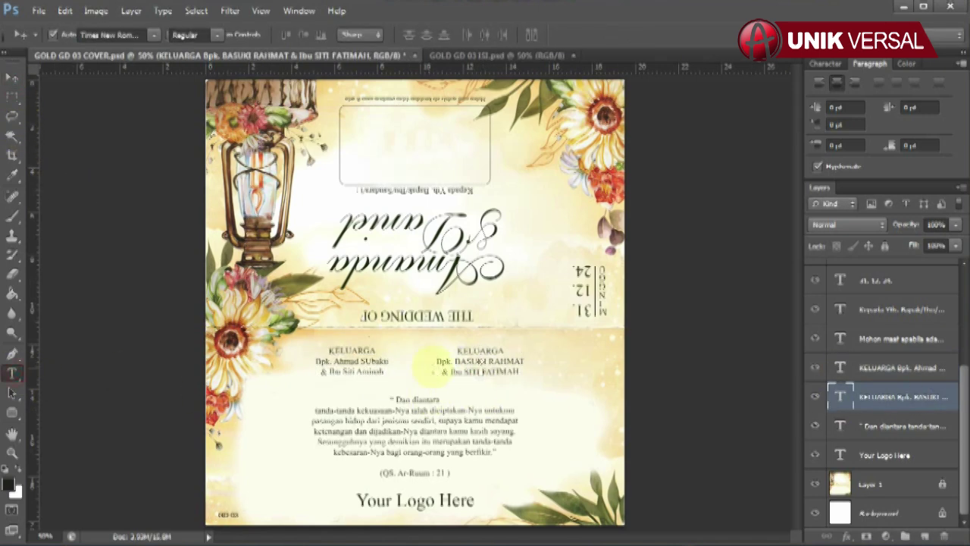
pyautogui.moveTo(457, 361); pyautogui.dragTo(577, 401)
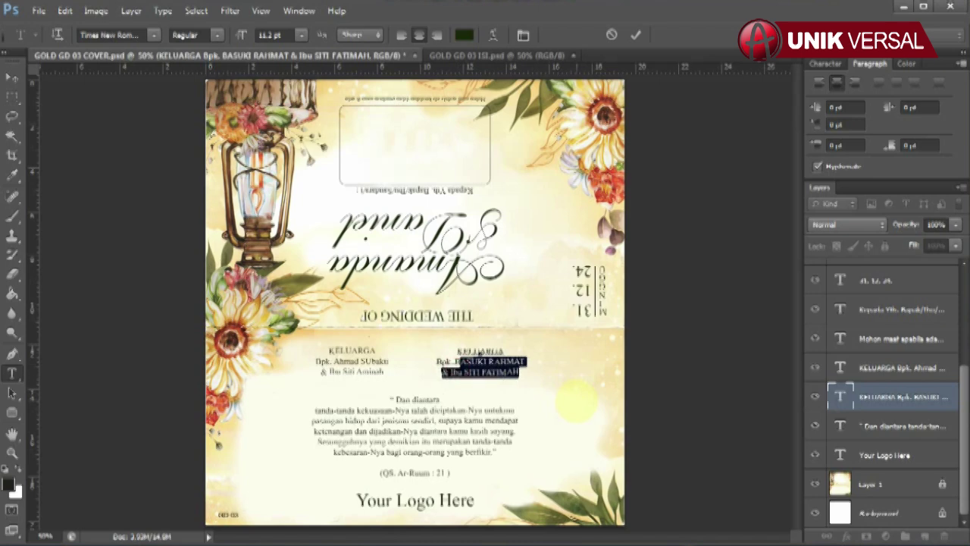
pyautogui.write('Radit')
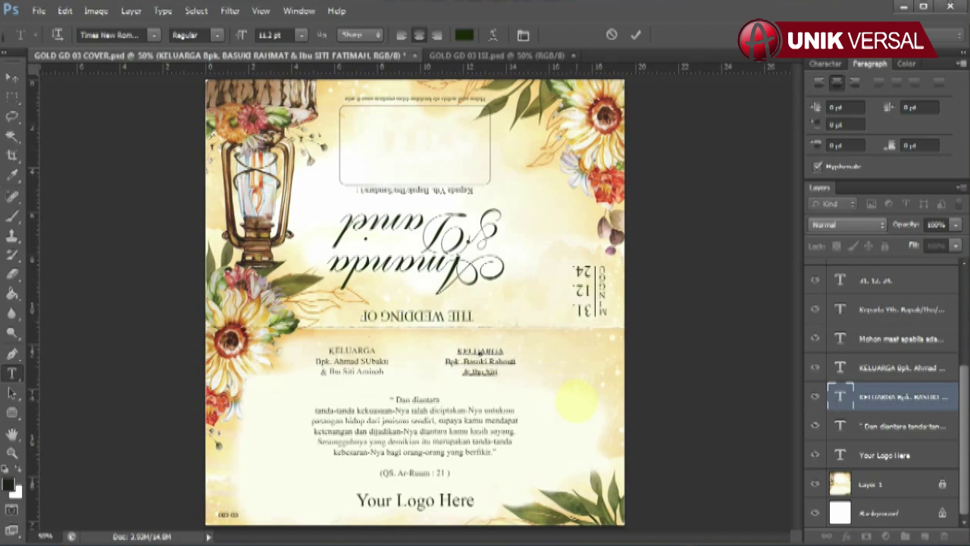
pyautogui.click(11, 78)
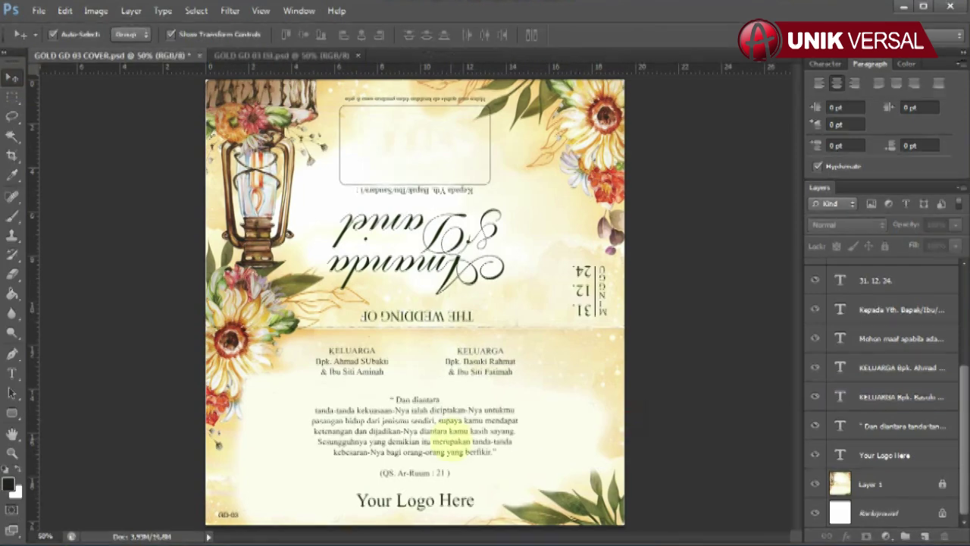
# Re-edit and commit the 'Your Logo Here' text line
pyautogui.click(894, 426)
pyautogui.hotkey('alt', '[')
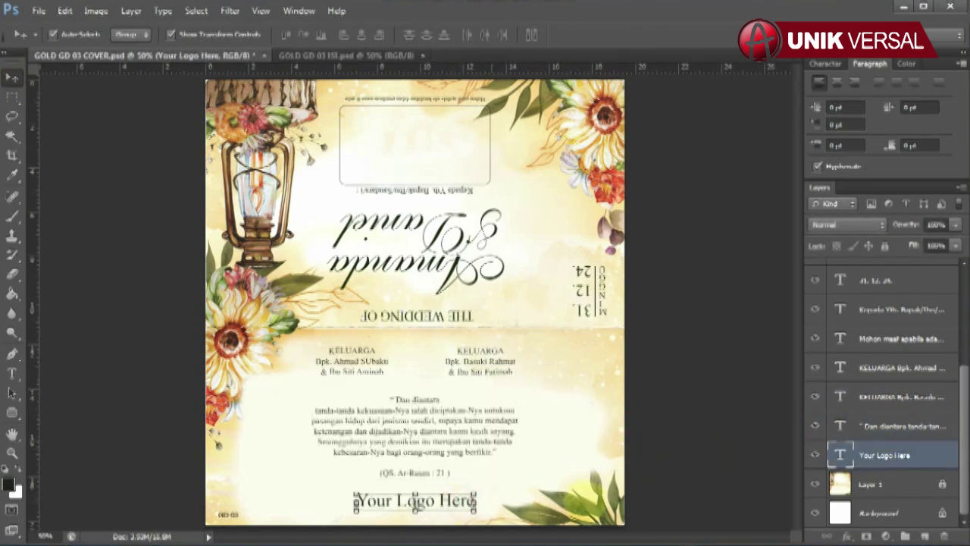
pyautogui.click(12, 372)
pyautogui.click(356, 500)
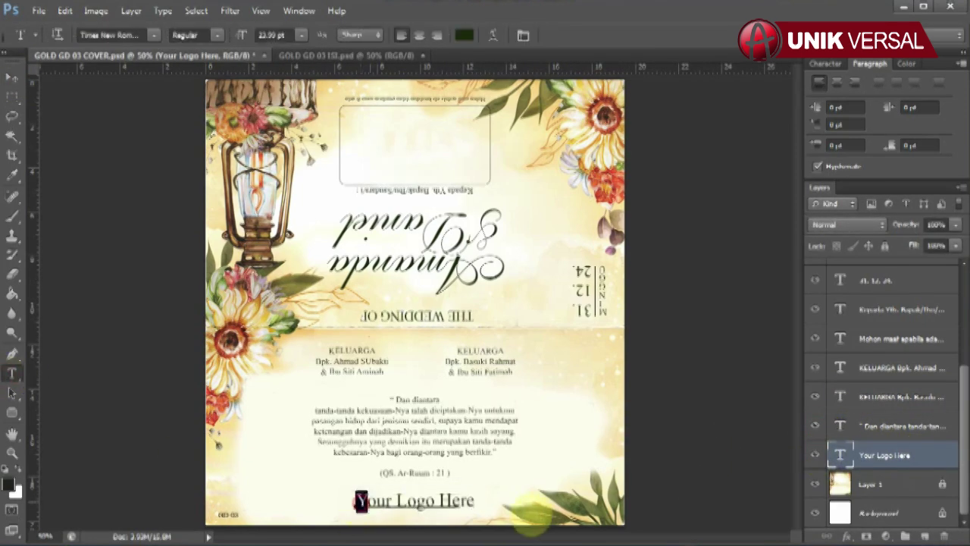
pyautogui.hotkey('ctrl', 'a')
pyautogui.click(371, 500)
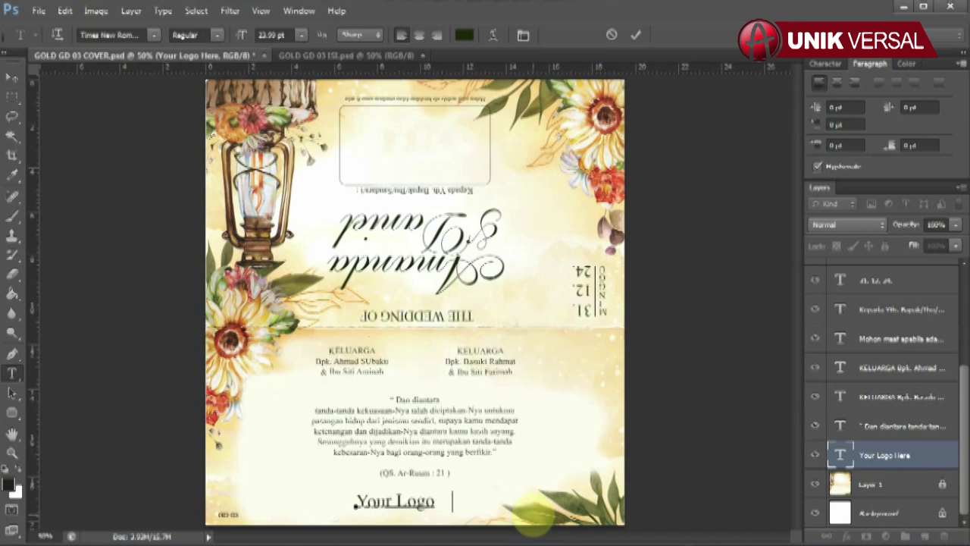
pyautogui.click(11, 77)
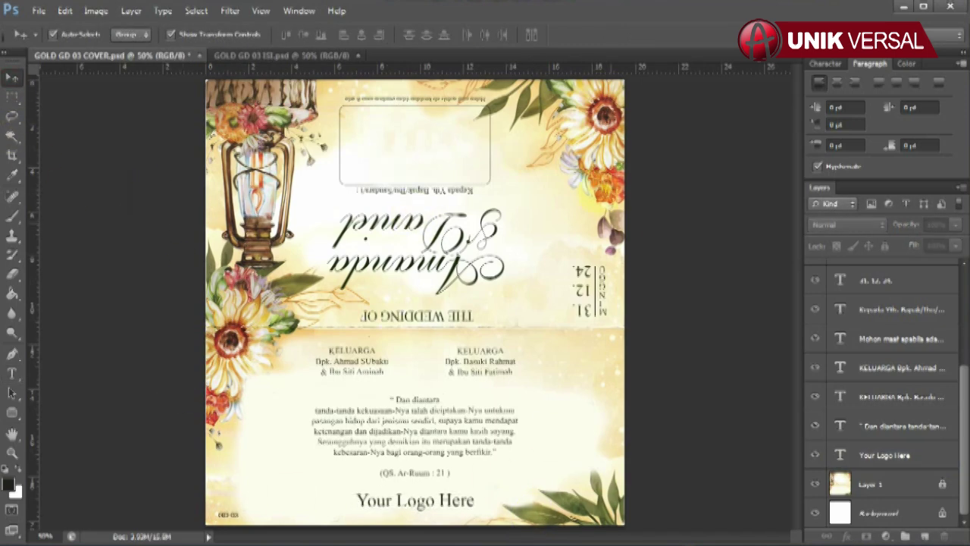
pyautogui.click(96, 10)
# Turn the cover 180° and bring up the GOLD GD 03 ISI inner page
pyautogui.moveTo(113, 147)
pyautogui.click(277, 145)
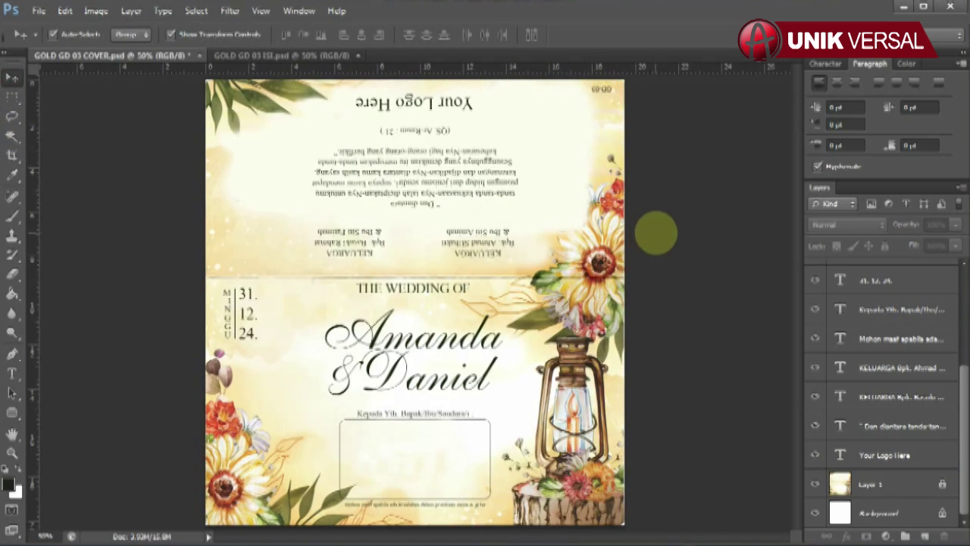
pyautogui.click(239, 56)
pyautogui.click(866, 272)
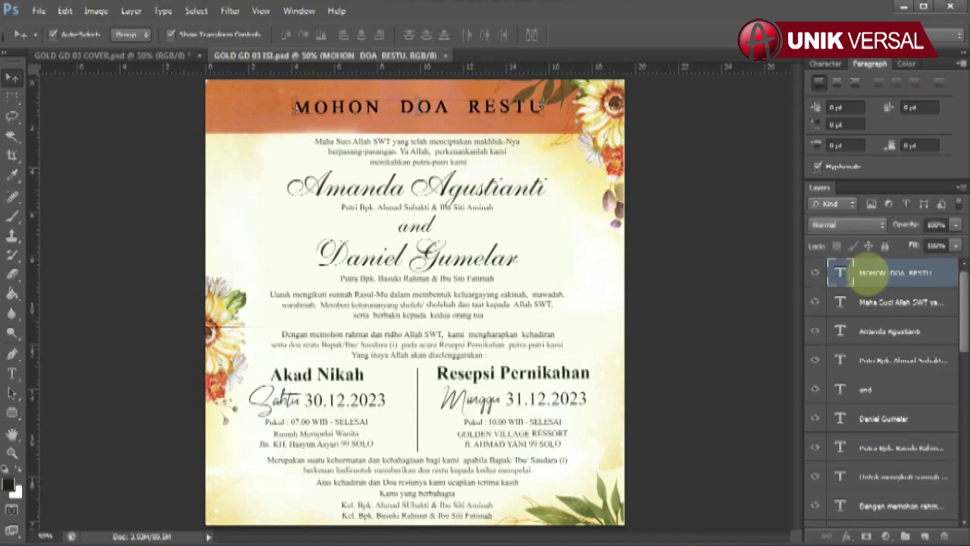
pyautogui.click(811, 269)
pyautogui.click(841, 331)
pyautogui.press('t')
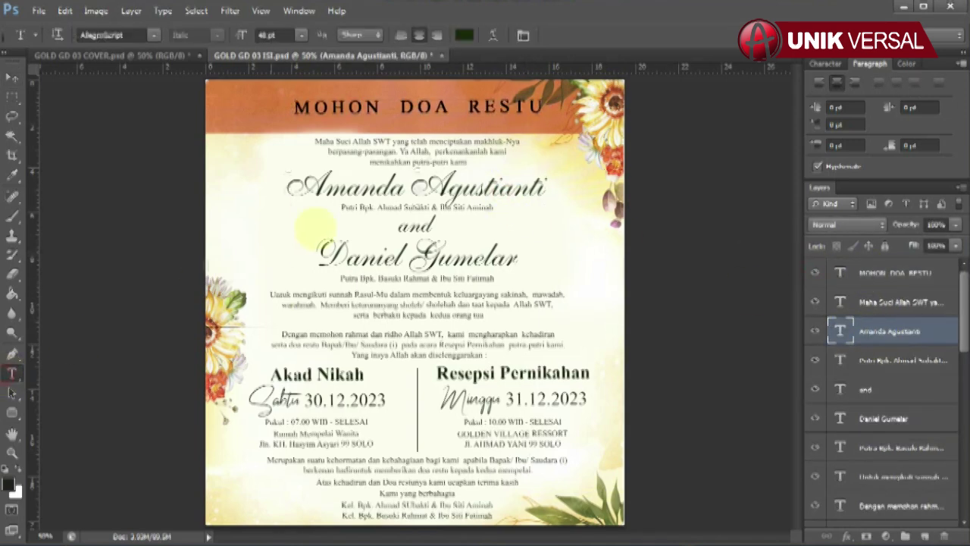
pyautogui.moveTo(300, 188); pyautogui.dragTo(667, 217)
pyautogui.press('BackSpace')
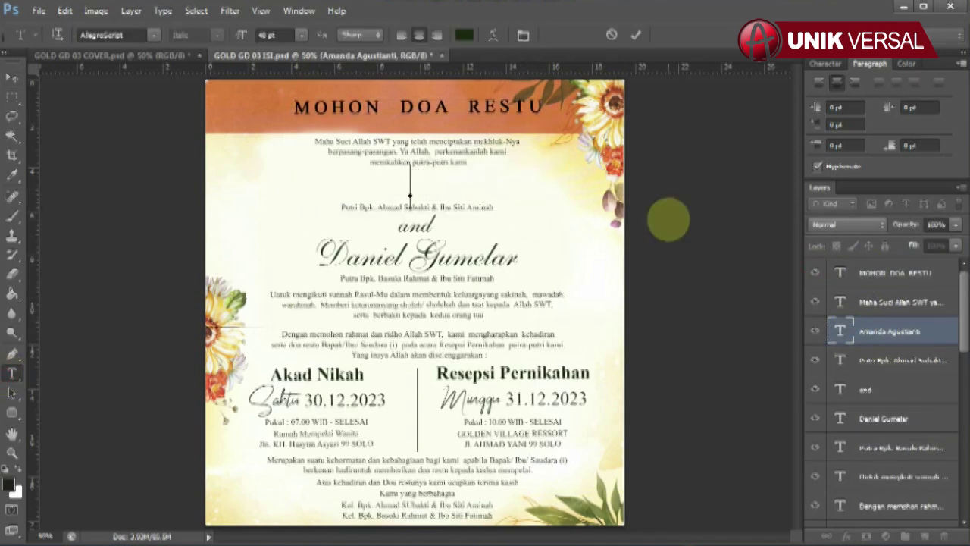
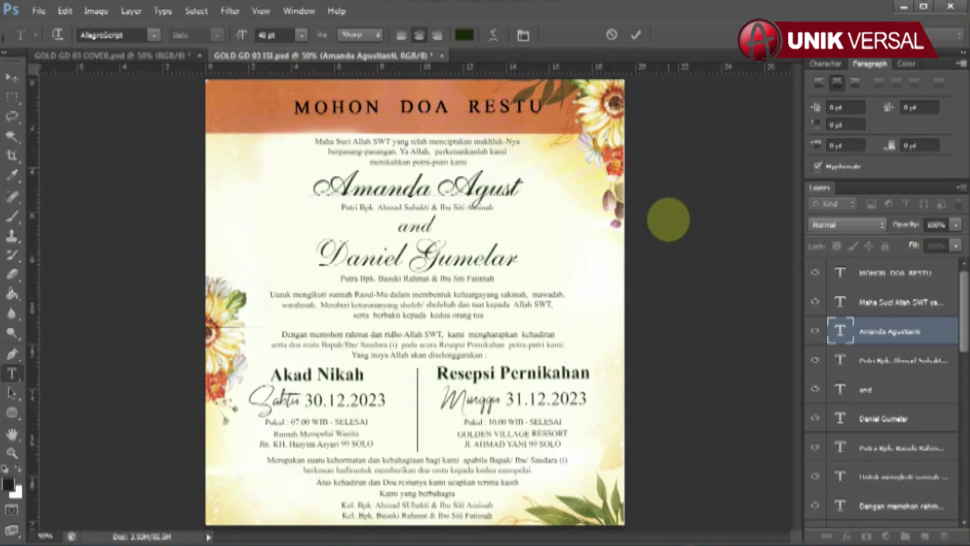
pyautogui.click(21, 78)
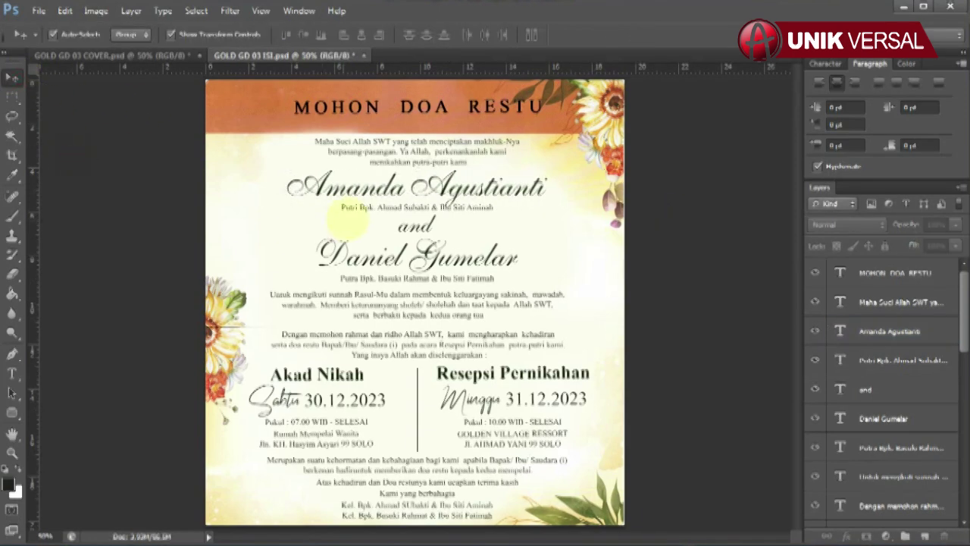
# Retype the bride's parents line, starting with 'Aminah'
pyautogui.click(913, 361)
pyautogui.click(12, 373)
pyautogui.tripleClick(373, 211)
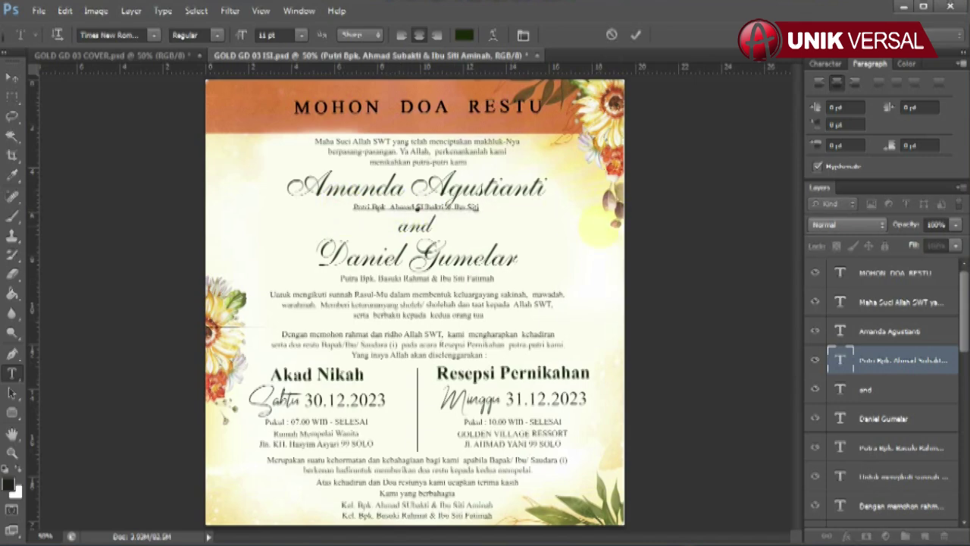
pyautogui.write('Aminah')
pyautogui.click(12, 78)
pyautogui.click(417, 257)
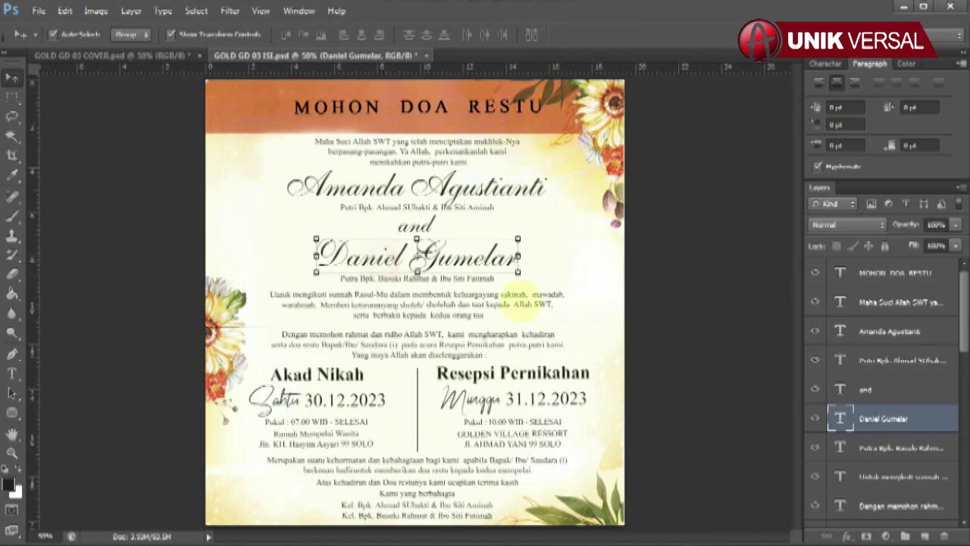
pyautogui.click(12, 373)
pyautogui.moveTo(318, 256); pyautogui.dragTo(646, 267)
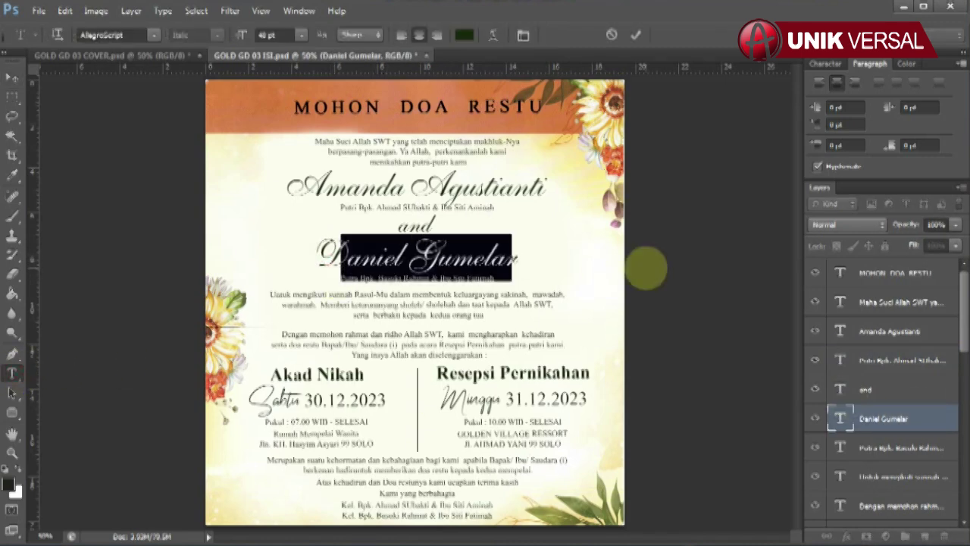
pyautogui.press('BackSpace')
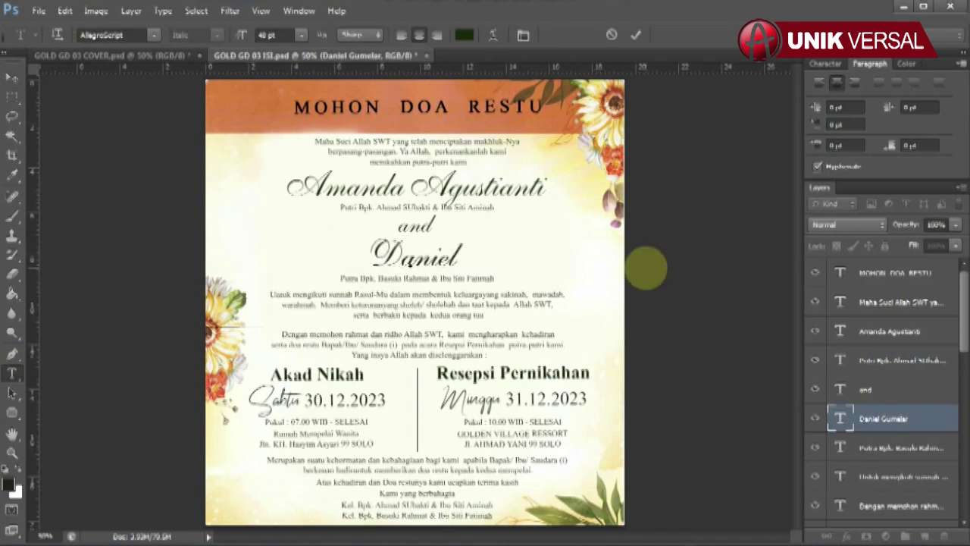
pyautogui.click(12, 78)
# Edit and commit the groom's parents line
pyautogui.click(95, 114)
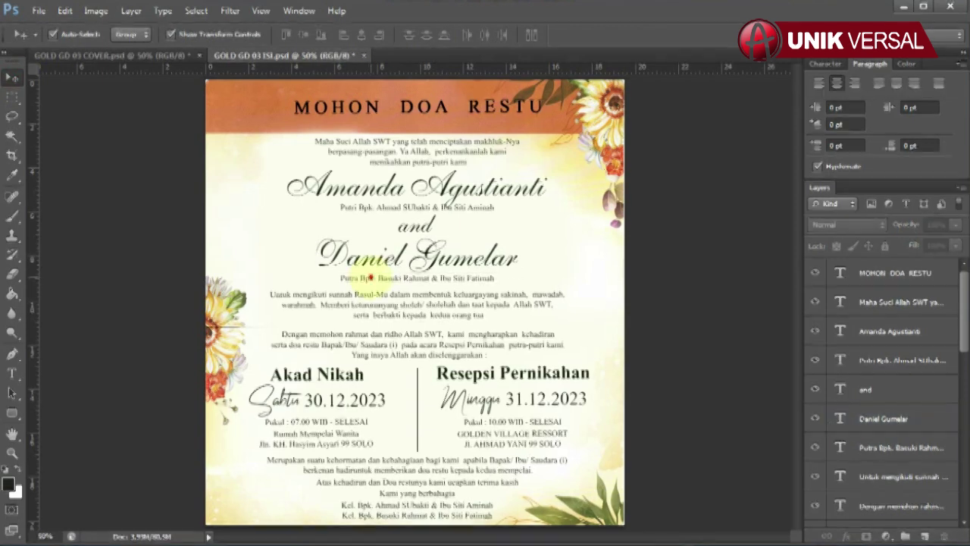
pyautogui.click(370, 279)
pyautogui.click(12, 373)
pyautogui.moveTo(340, 278); pyautogui.dragTo(494, 279)
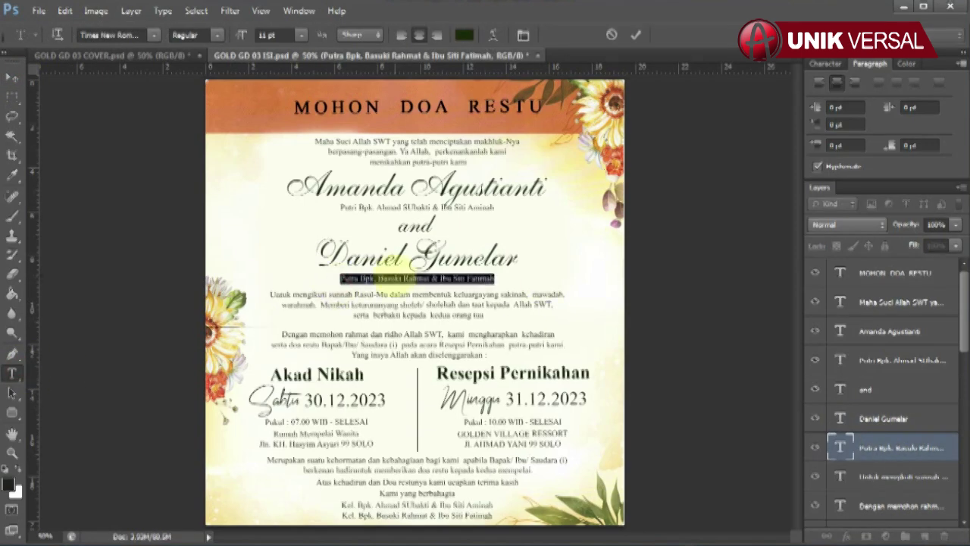
pyautogui.click(440, 278)
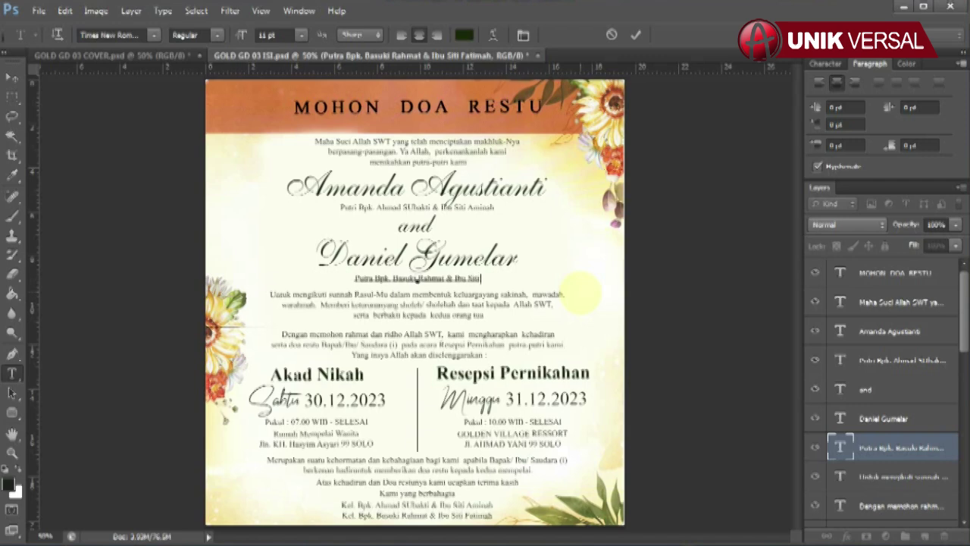
pyautogui.click(13, 78)
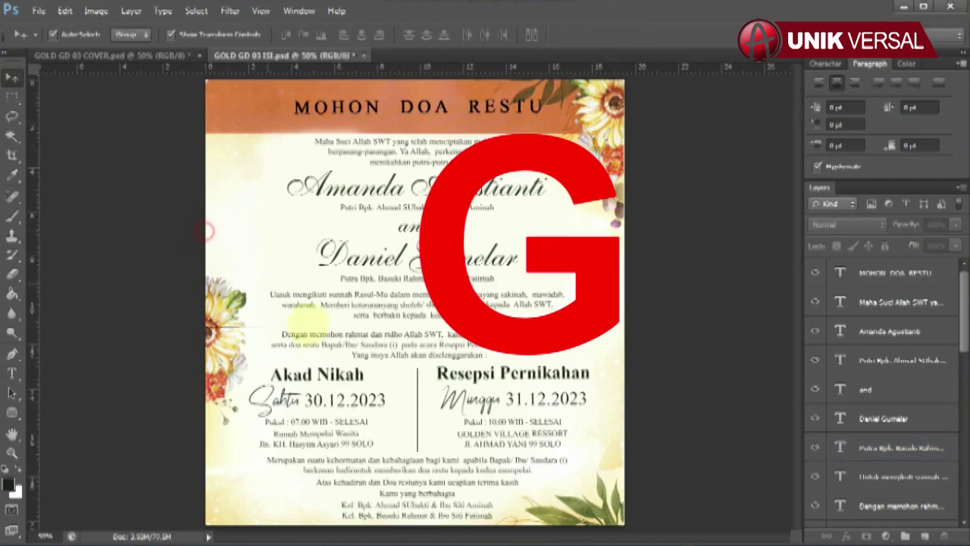
pyautogui.click(316, 374)
# Keep the Sabtu day and change the ceremony date to 30.12.2024
pyautogui.scroll(-5, 891, 447)
pyautogui.scroll(-1, 890, 451)
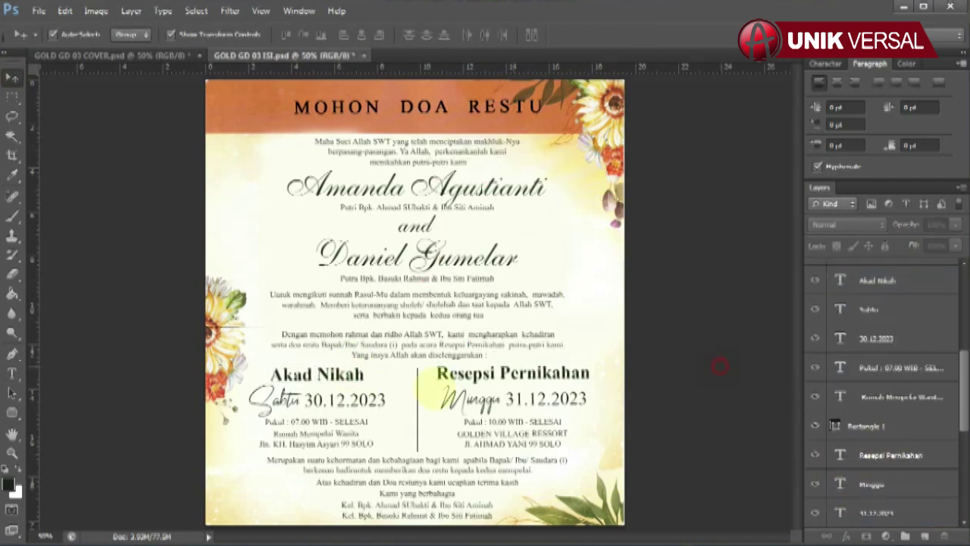
pyautogui.click(282, 397)
pyautogui.click(12, 373)
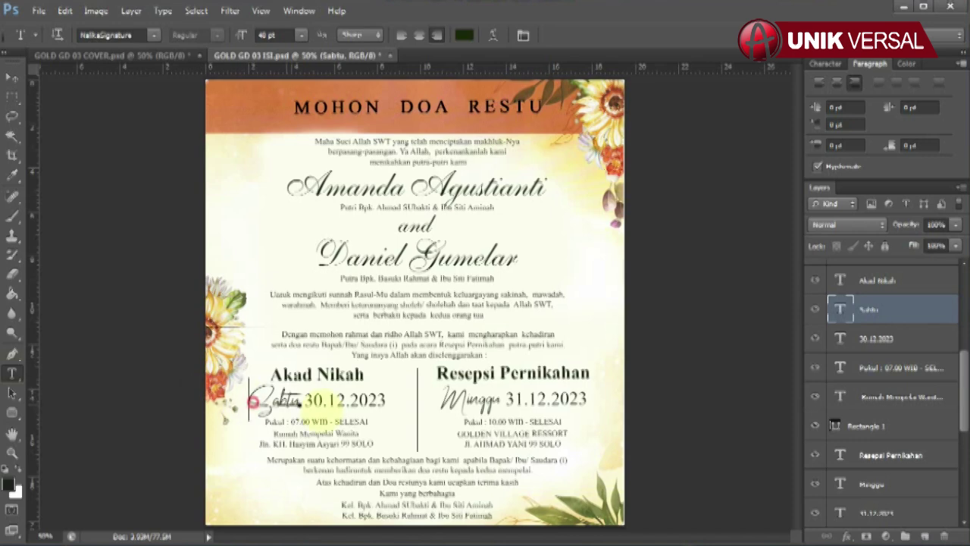
pyautogui.click(300, 394)
pyautogui.click(345, 399)
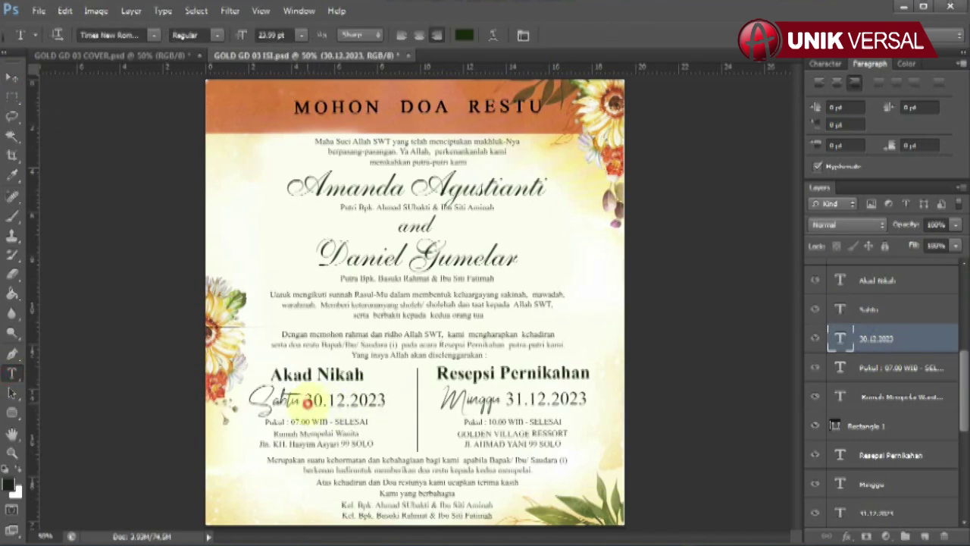
pyautogui.click(307, 401)
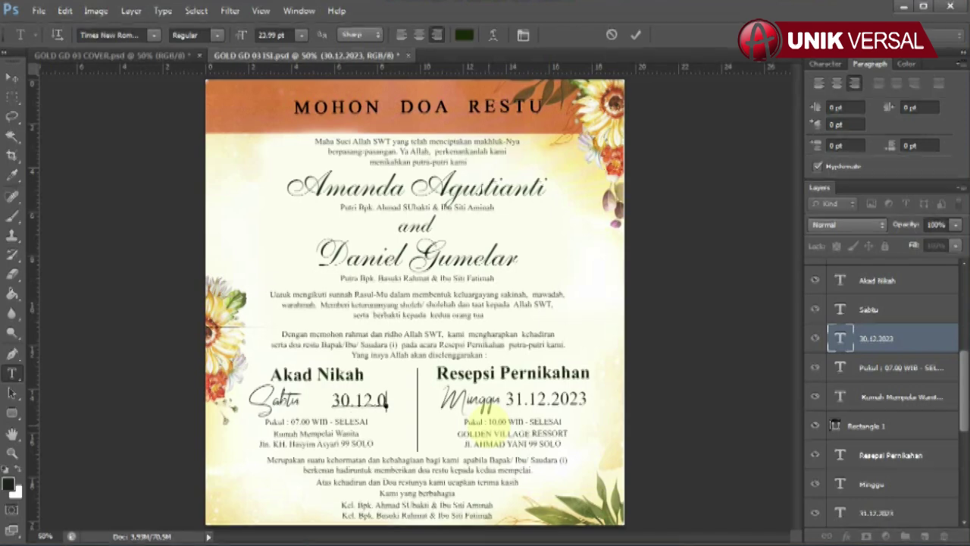
pyautogui.write('024')
pyautogui.click(13, 78)
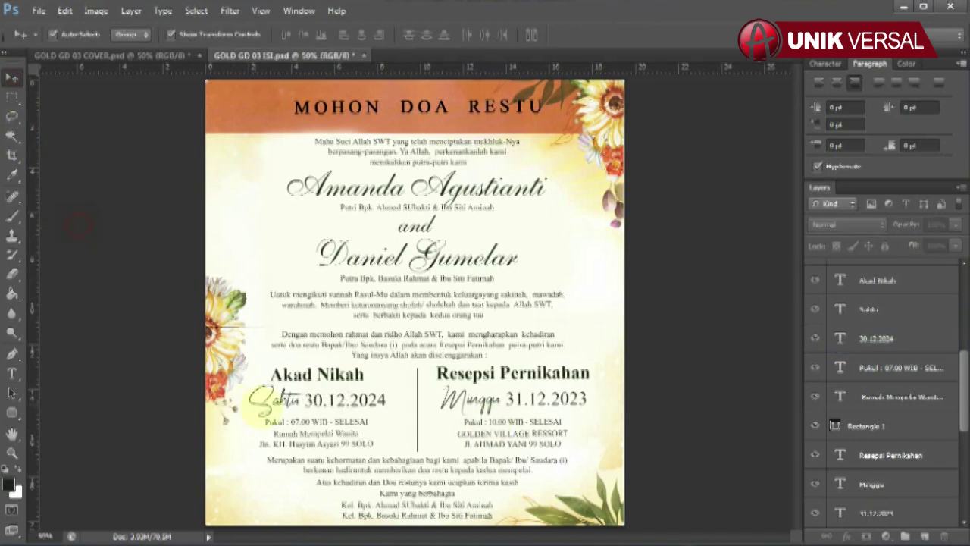
# Set the Akad Nikah time line to 'Pukul : 07.00 WIB - Selesai'
pyautogui.click(894, 368)
pyautogui.click(12, 372)
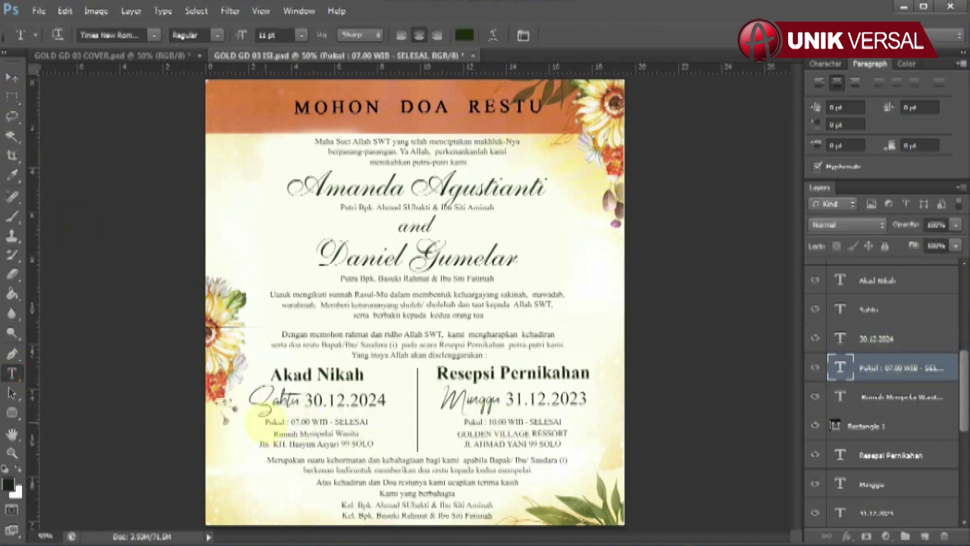
pyautogui.tripleClick(265, 421)
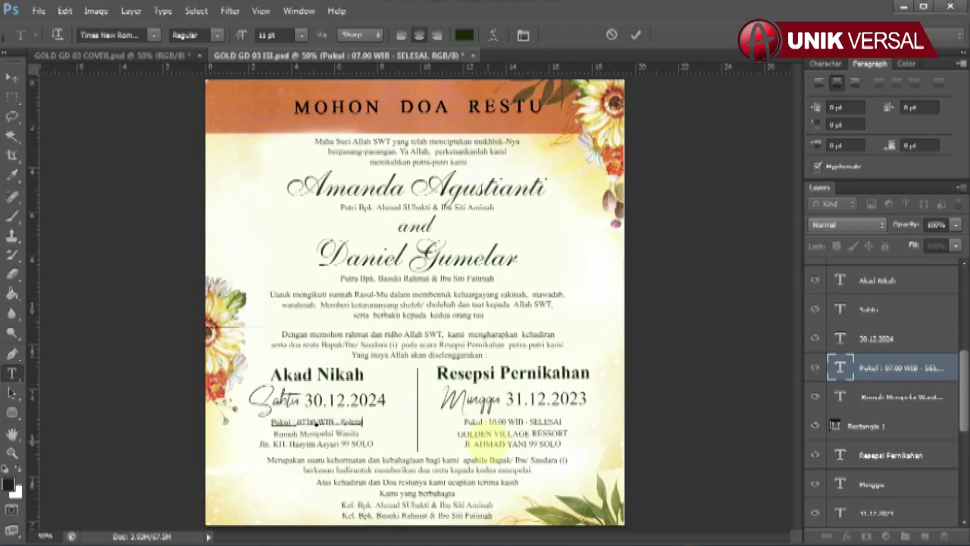
pyautogui.click(12, 78)
# Replace the ceremony venue's street line with a new address beginning 'Jln. B'
pyautogui.click(902, 396)
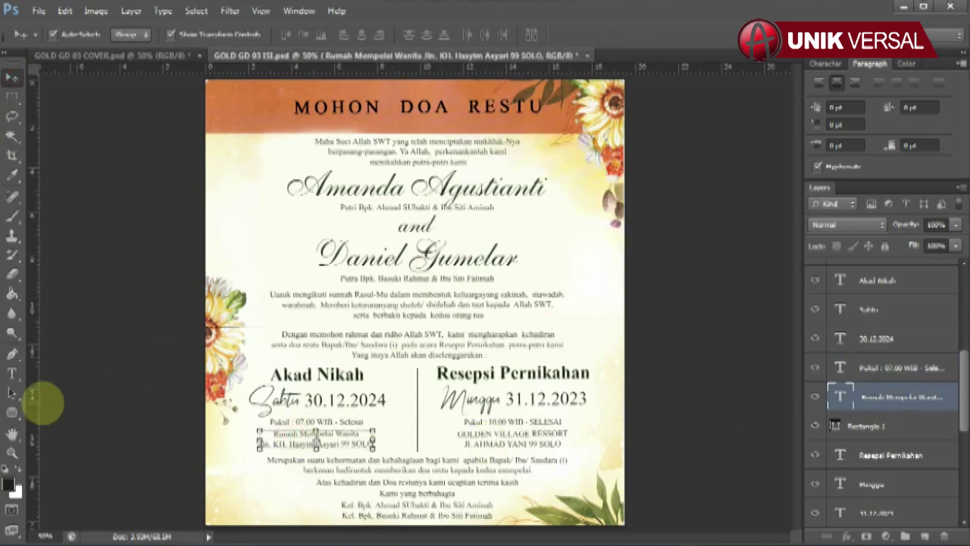
pyautogui.click(12, 373)
pyautogui.moveTo(259, 444); pyautogui.dragTo(374, 444)
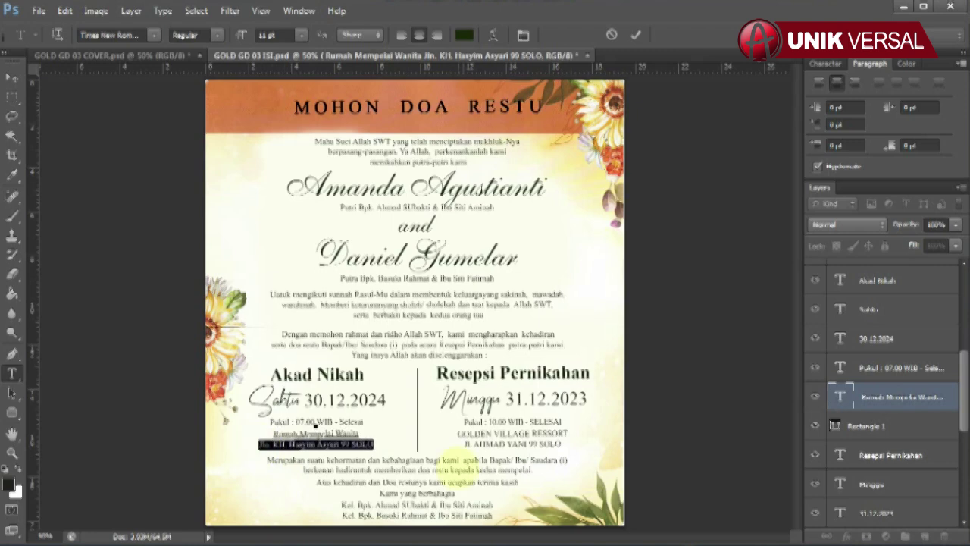
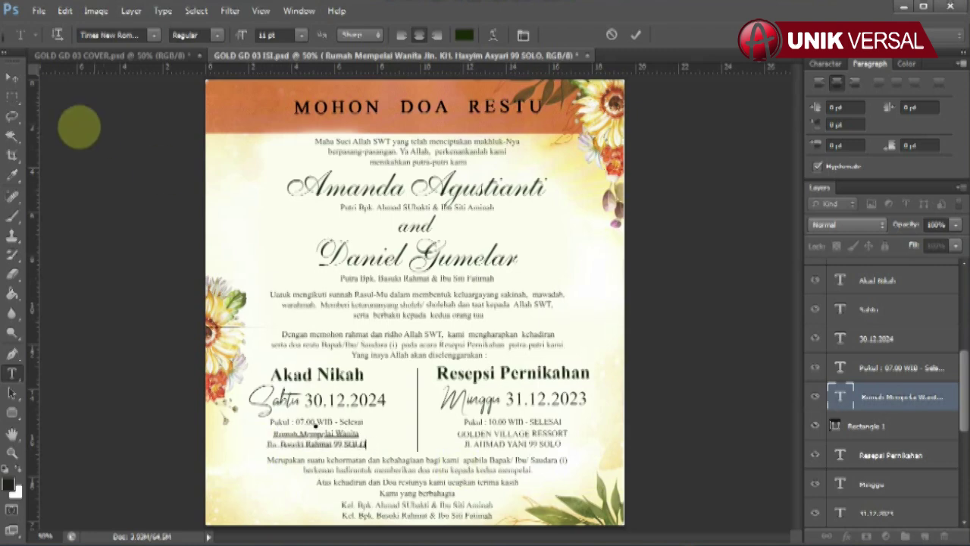
pyautogui.click(12, 78)
pyautogui.click(531, 375)
pyautogui.scroll(-2, 872, 455)
# Leave Minggu unchanged and change the reception date from 31.12.2023 to 31.12.2024
pyautogui.scroll(-2, 872, 455)
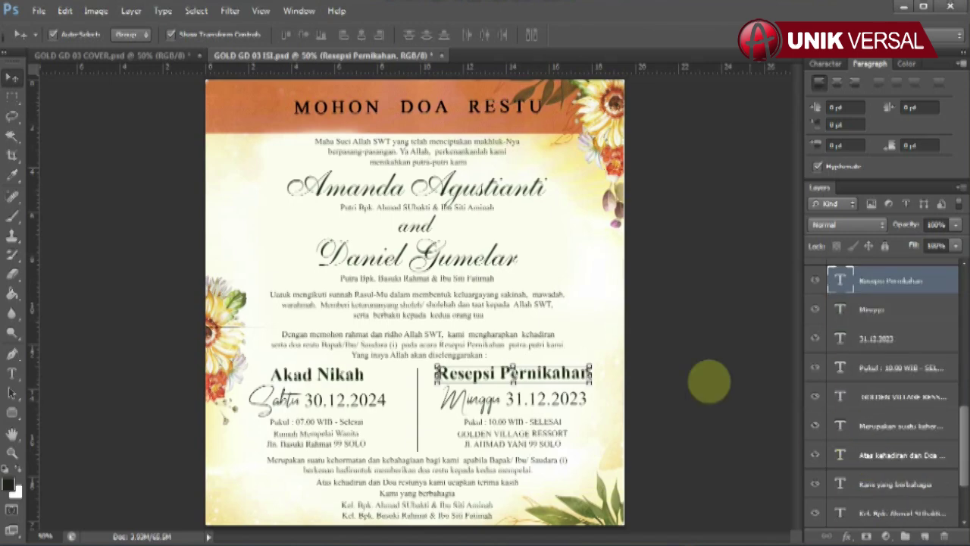
pyautogui.click(471, 399)
pyautogui.click(12, 373)
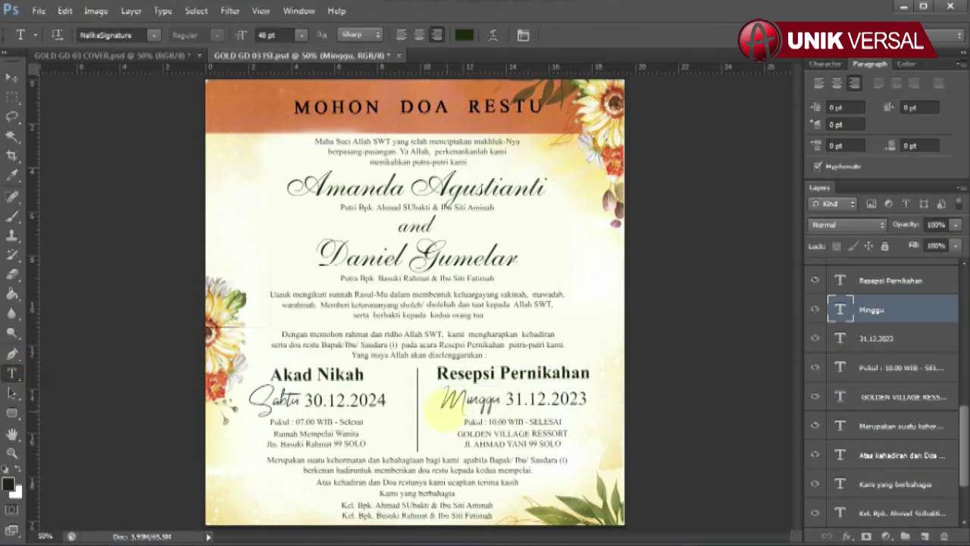
pyautogui.doubleClick(470, 399)
pyautogui.click(500, 395)
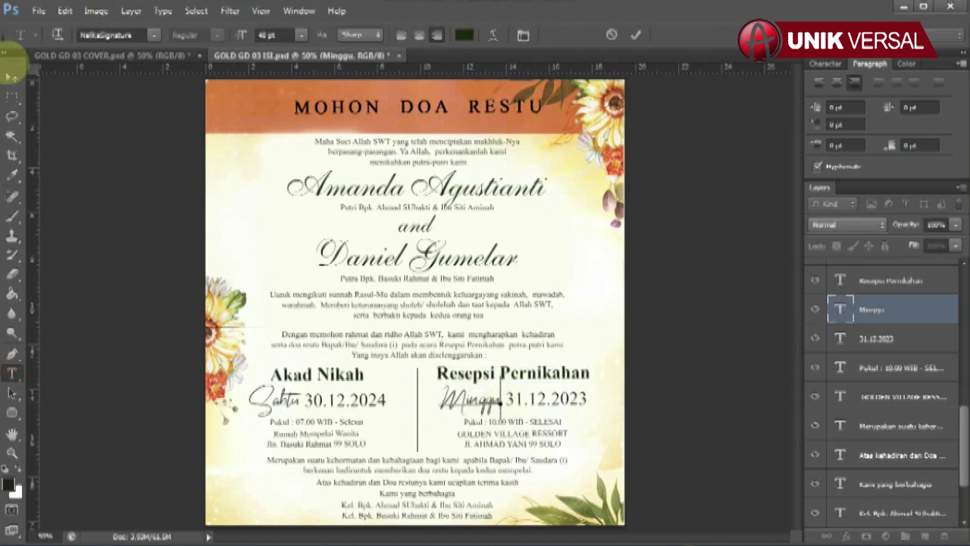
pyautogui.doubleClick(840, 338)
pyautogui.click(12, 373)
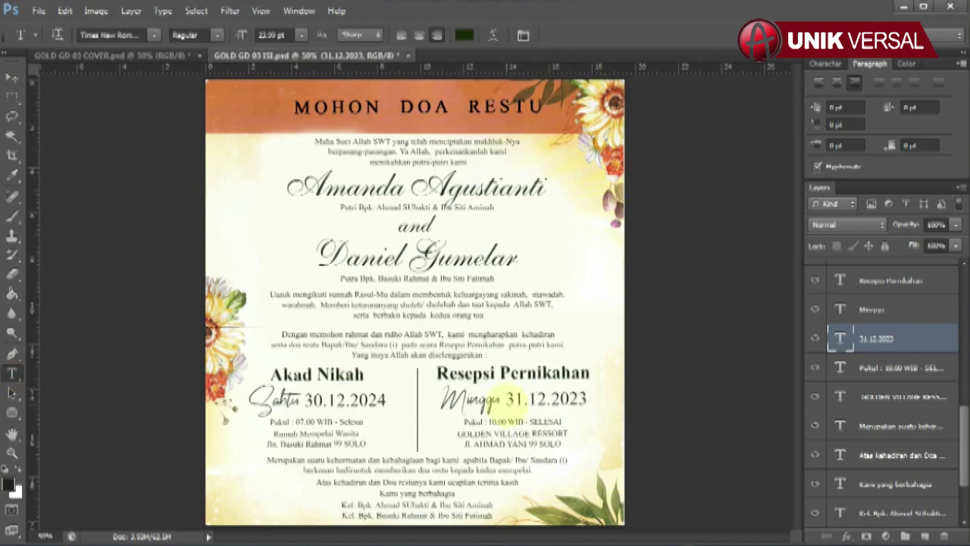
pyautogui.moveTo(503, 399); pyautogui.dragTo(684, 412)
pyautogui.write('31.12')
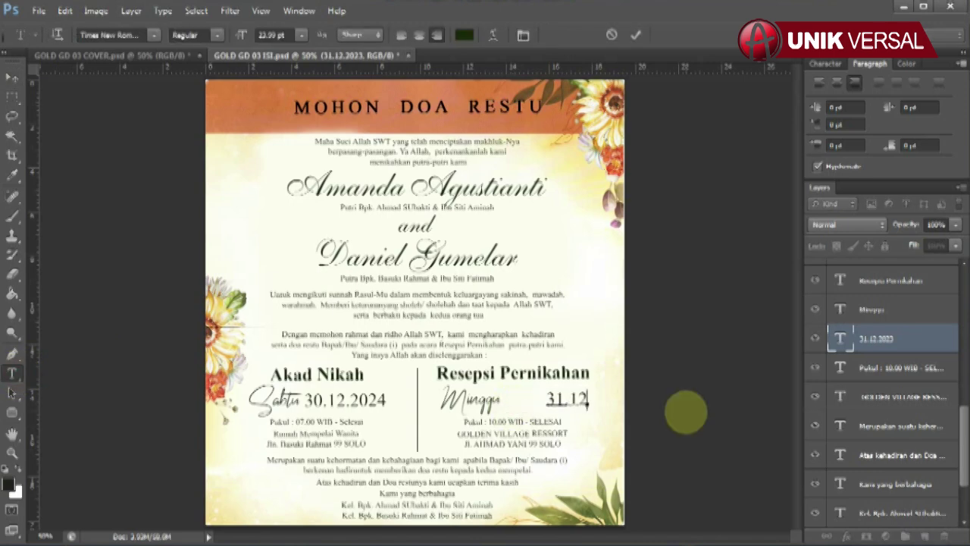
pyautogui.write('.2024')
pyautogui.click(13, 78)
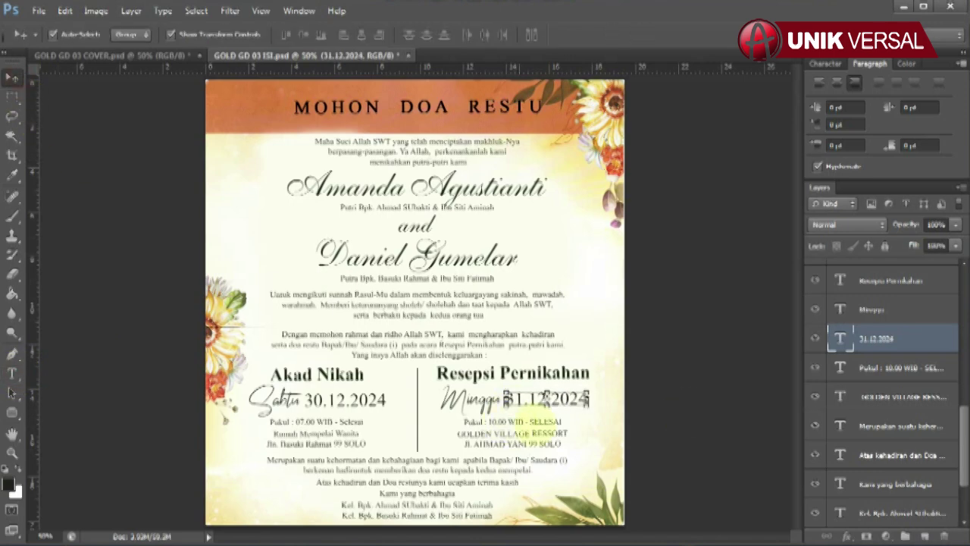
# Set the reception time line to 'Pukul : 10.00 WIB - Selesai'
pyautogui.click(555, 423)
pyautogui.click(12, 373)
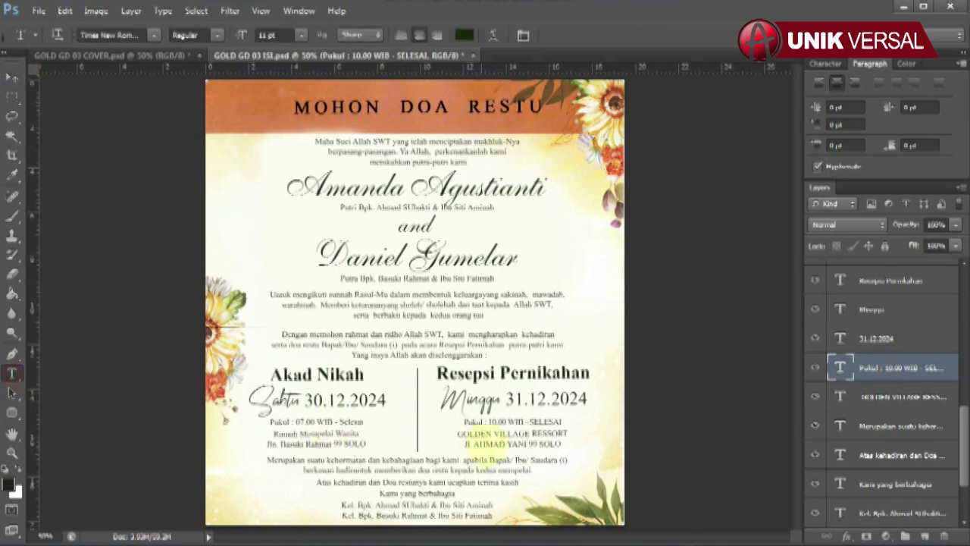
pyautogui.moveTo(487, 421); pyautogui.dragTo(640, 429)
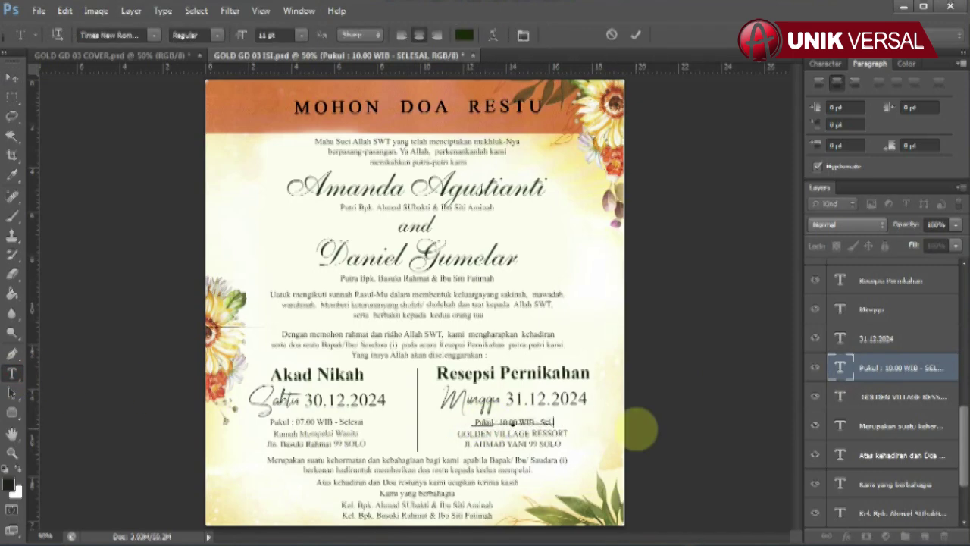
pyautogui.click(12, 78)
# Retype the reception venue address, beginning 'GeLDEN VI'
pyautogui.click(902, 396)
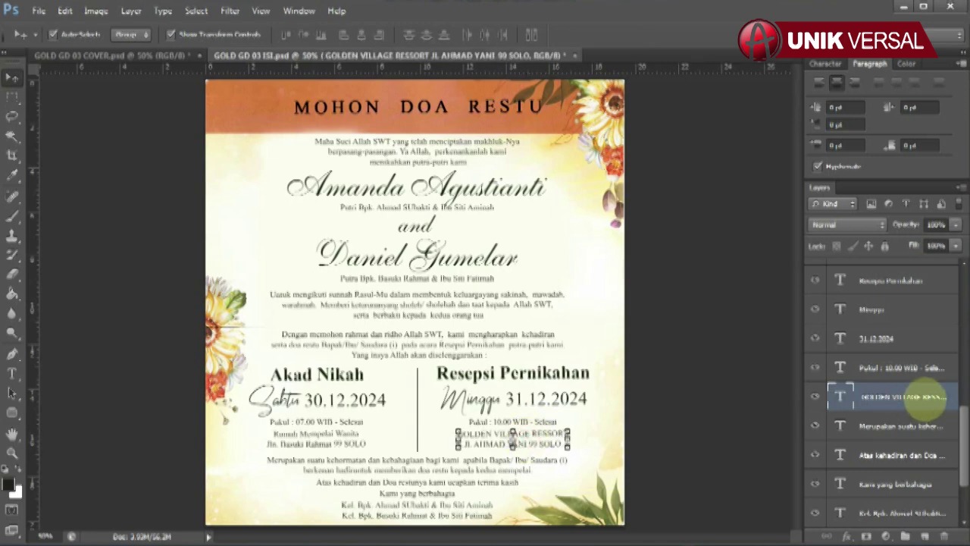
pyautogui.click(12, 373)
pyautogui.moveTo(456, 434); pyautogui.dragTo(660, 450)
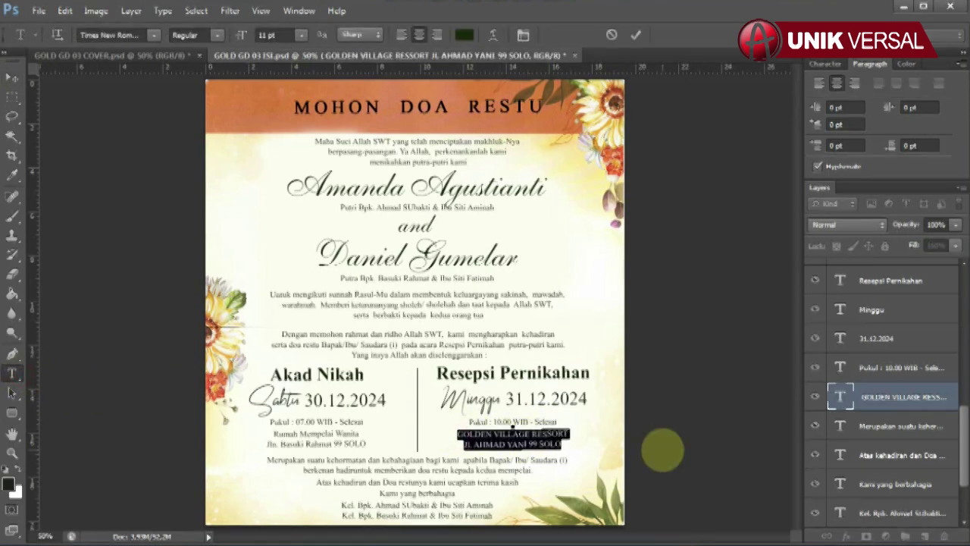
pyautogui.write('GeLDEN VI')
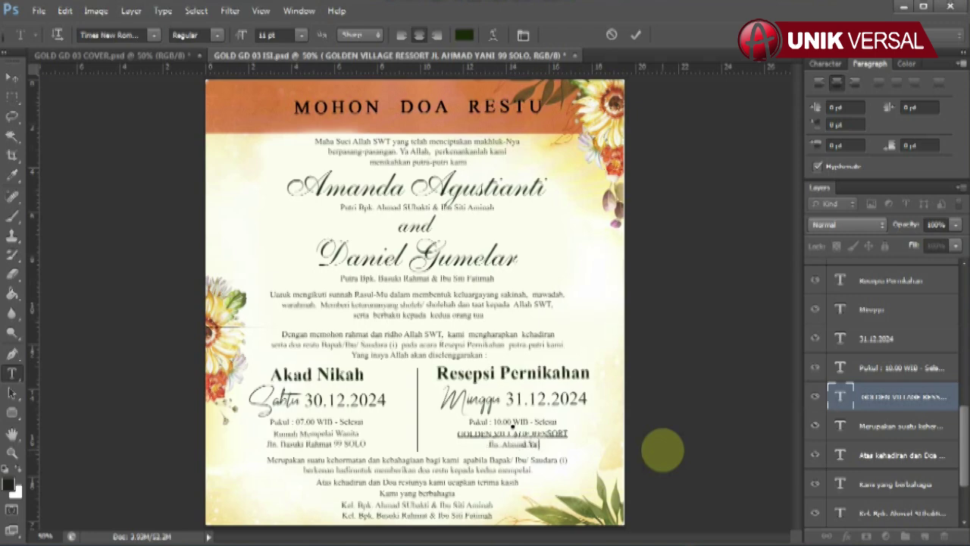
pyautogui.click(12, 78)
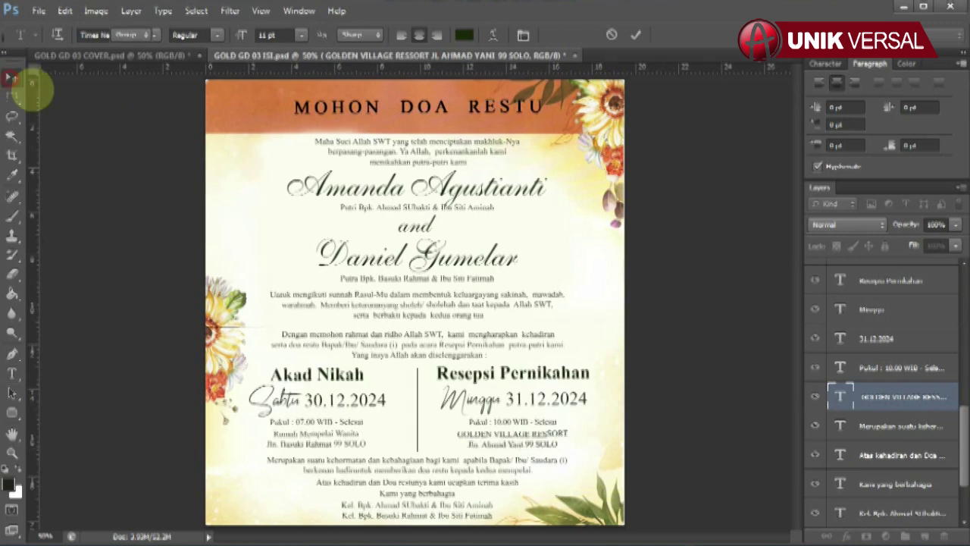
pyautogui.click(901, 513)
pyautogui.scroll(-3, 916, 497)
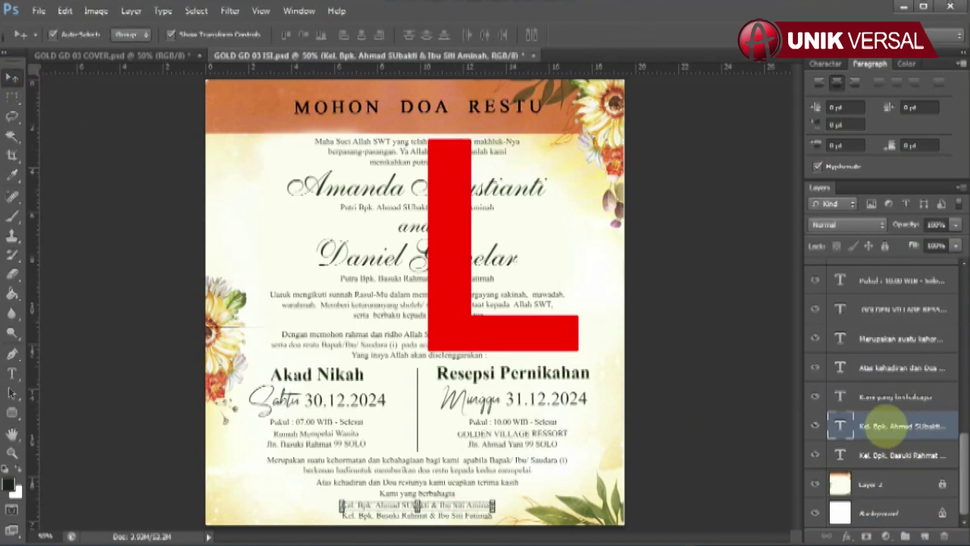
pyautogui.click(12, 372)
pyautogui.moveTo(340, 504); pyautogui.dragTo(587, 523)
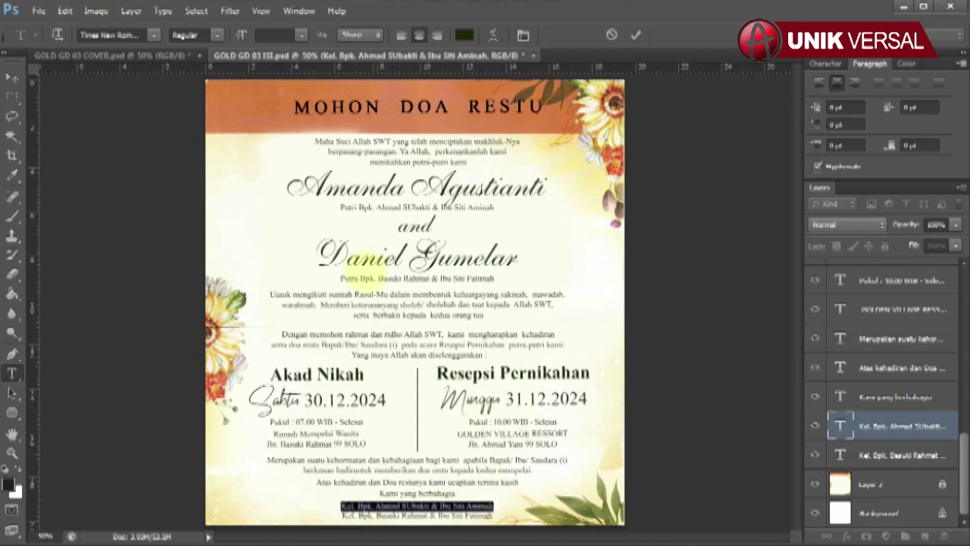
pyautogui.click(12, 78)
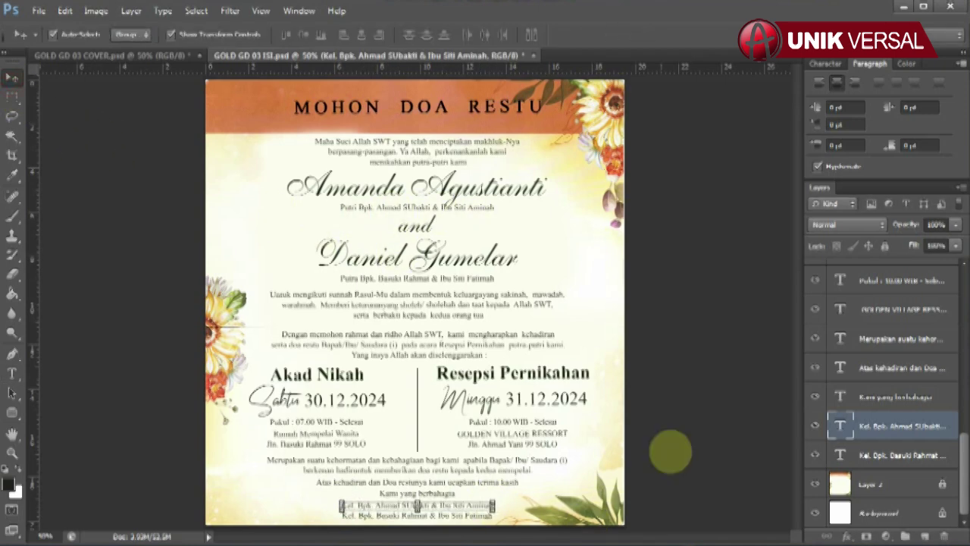
pyautogui.click(461, 515)
pyautogui.click(13, 372)
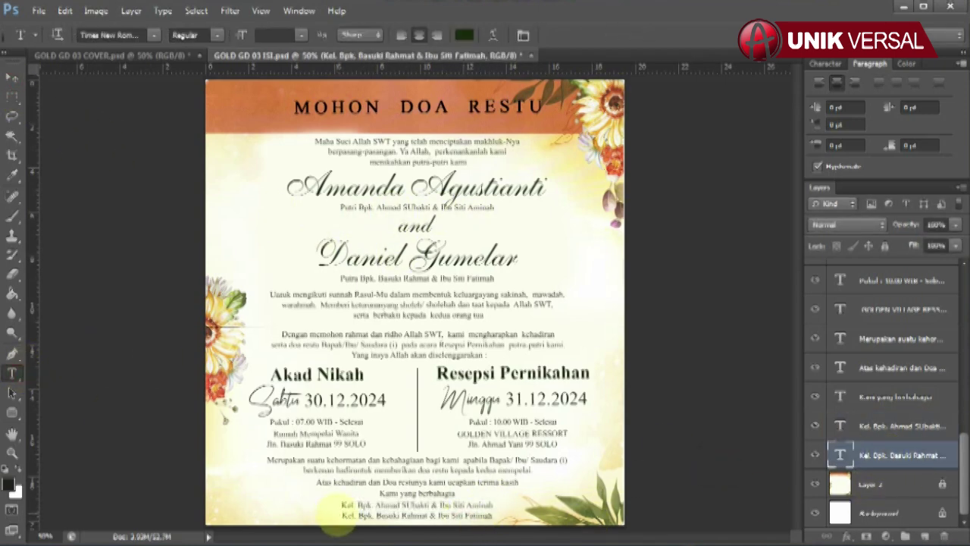
pyautogui.moveTo(341, 515); pyautogui.dragTo(492, 516)
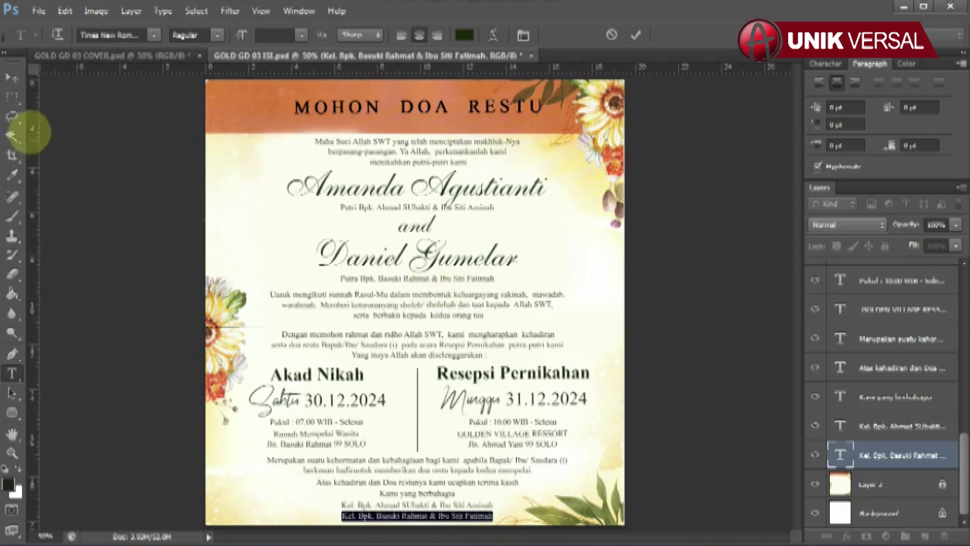
pyautogui.click(12, 78)
pyautogui.click(673, 398)
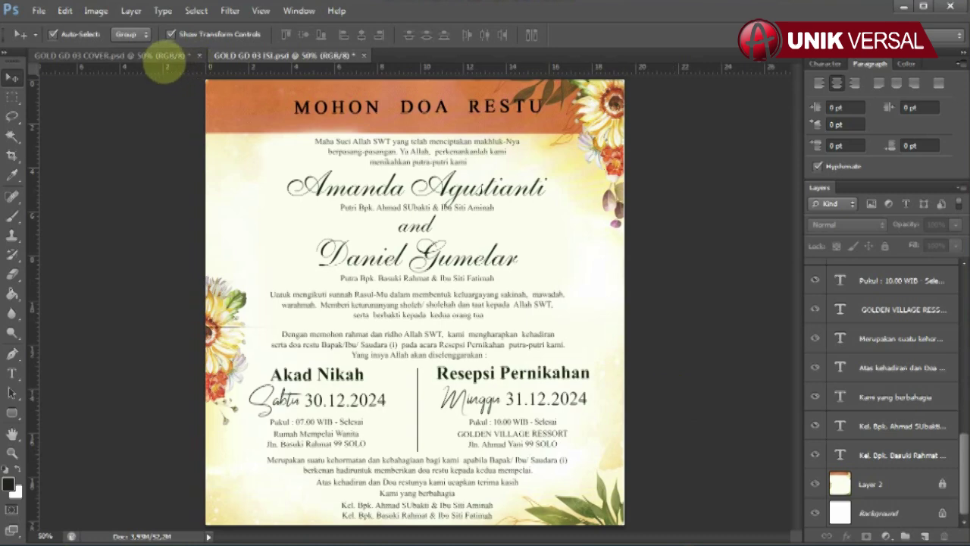
# Save GOLD GD 03 COVER.psd and then GOLD GD 03 ISI.psd with Ctrl+S
pyautogui.click(160, 55)
pyautogui.hotkey('ctrl', 's')
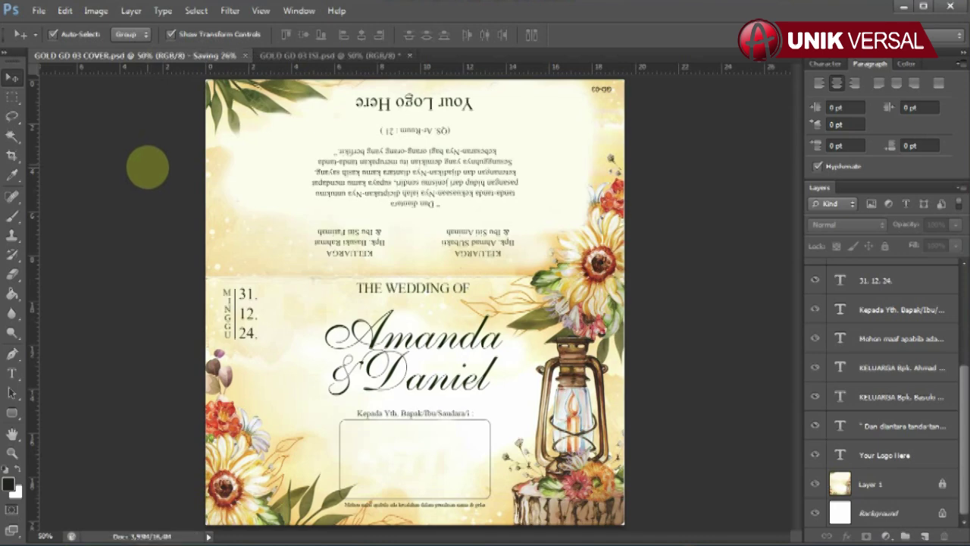
pyautogui.click(274, 54)
pyautogui.hotkey('ctrl', 's')
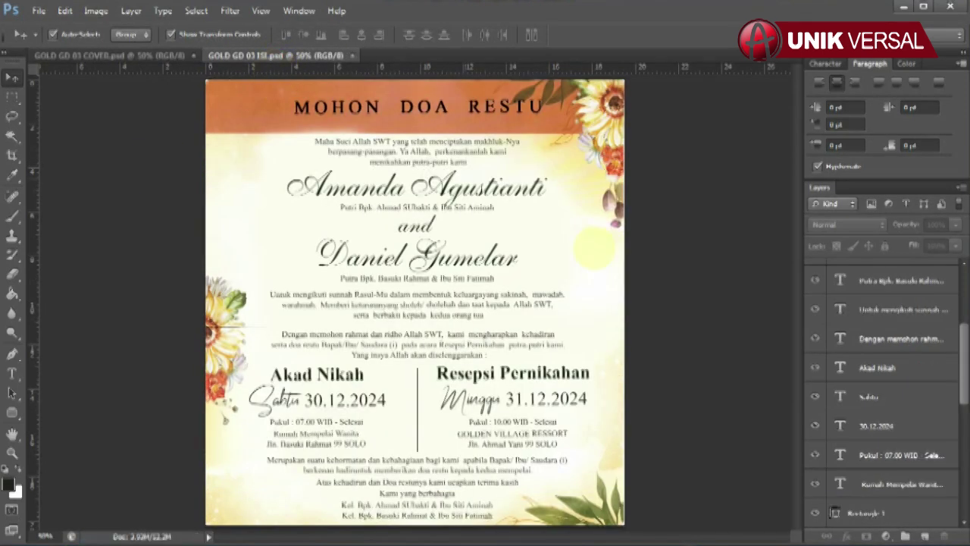